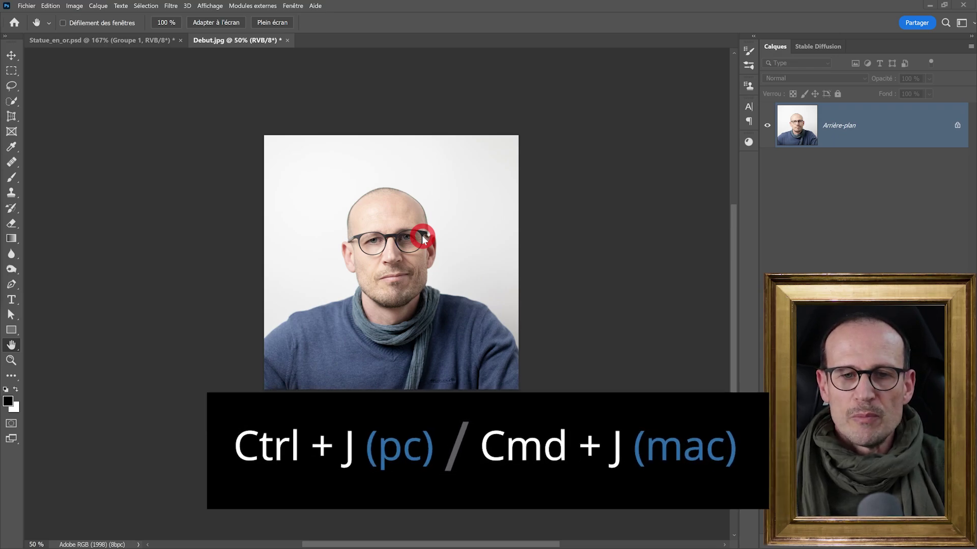
Step: Duplicate the portrait's background layer and mask the copy to its automatically detected subject
key("ctrl+j")
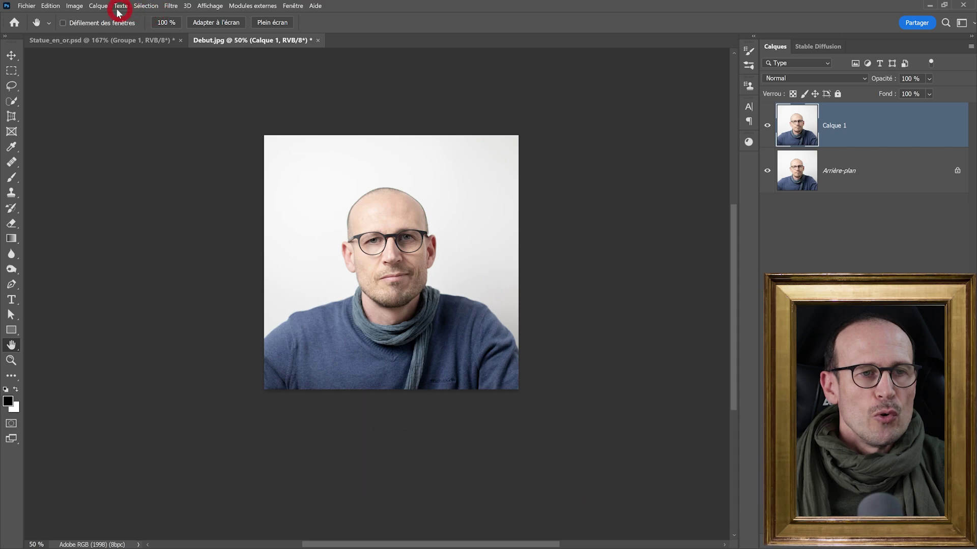
left_click(145, 6)
left_click(155, 117)
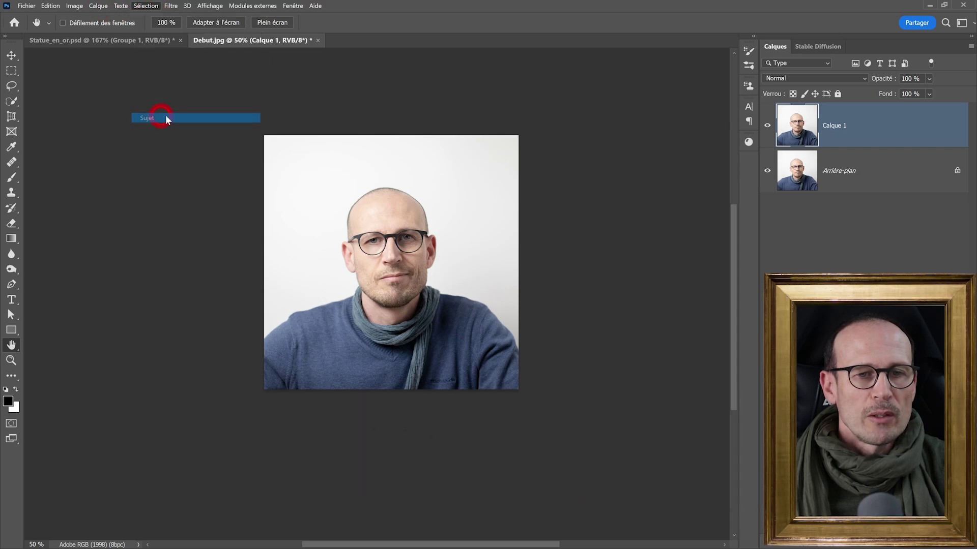
left_click(893, 542)
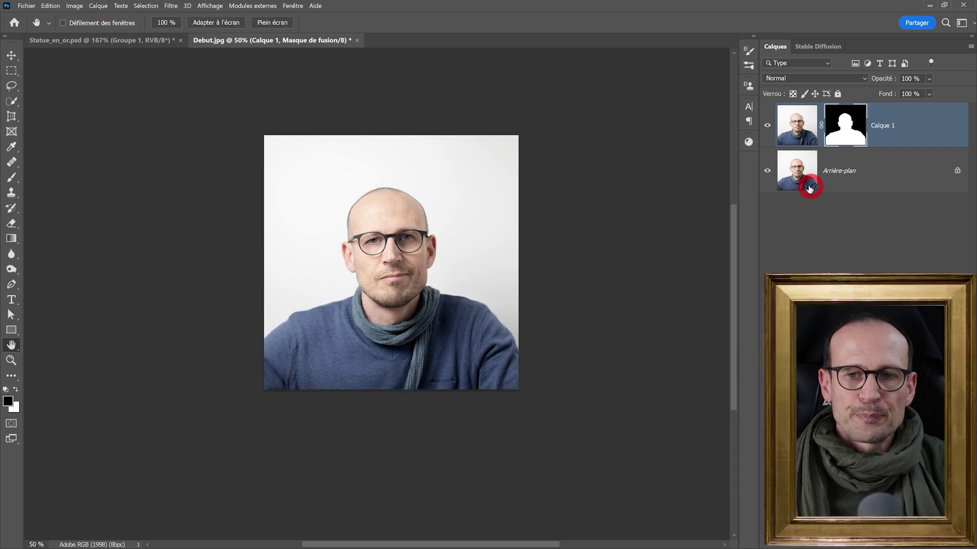
Step: Hide the original background layer and place a dark red solid color fill layer between it and the cutout
left_click(767, 173)
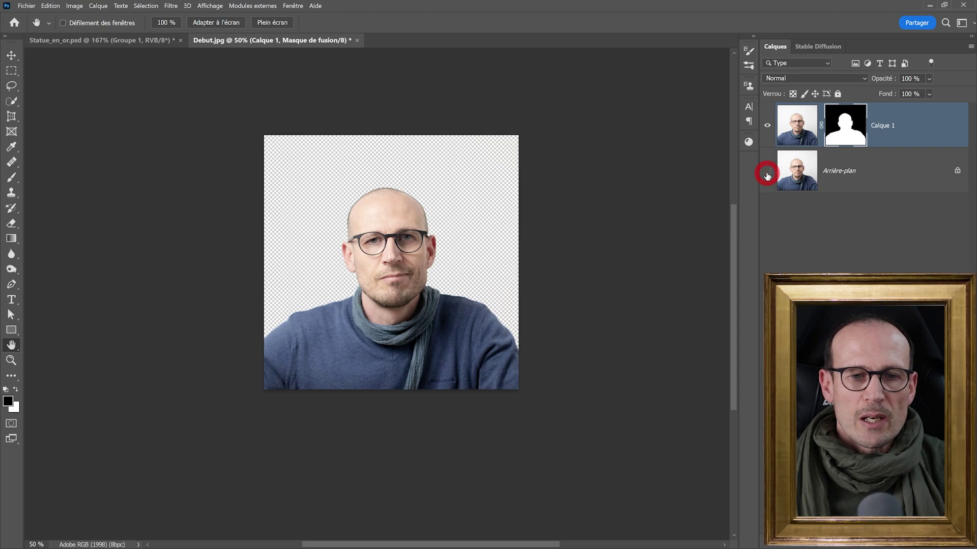
left_click(889, 183)
left_click(909, 542)
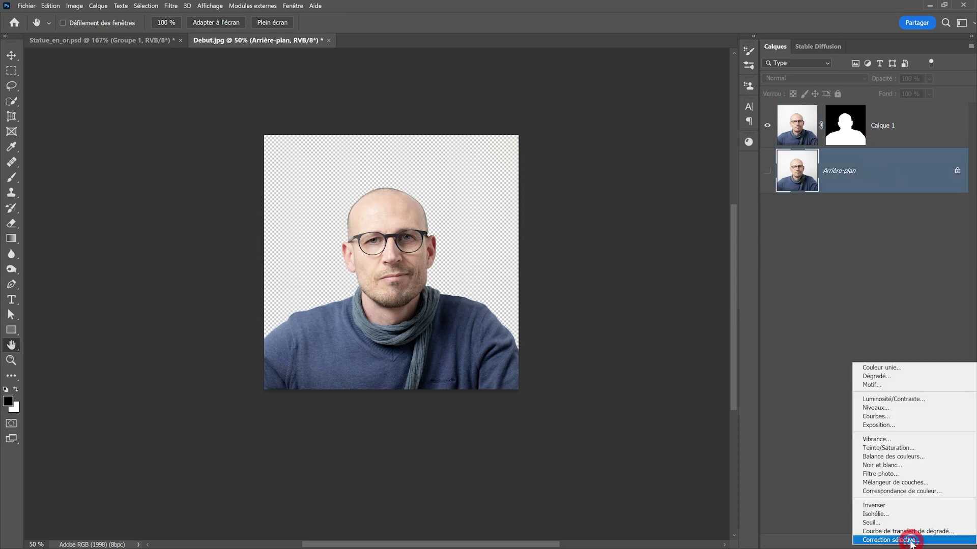
left_click(883, 371)
left_click_drag(188, 412, 208, 431)
left_click(203, 423)
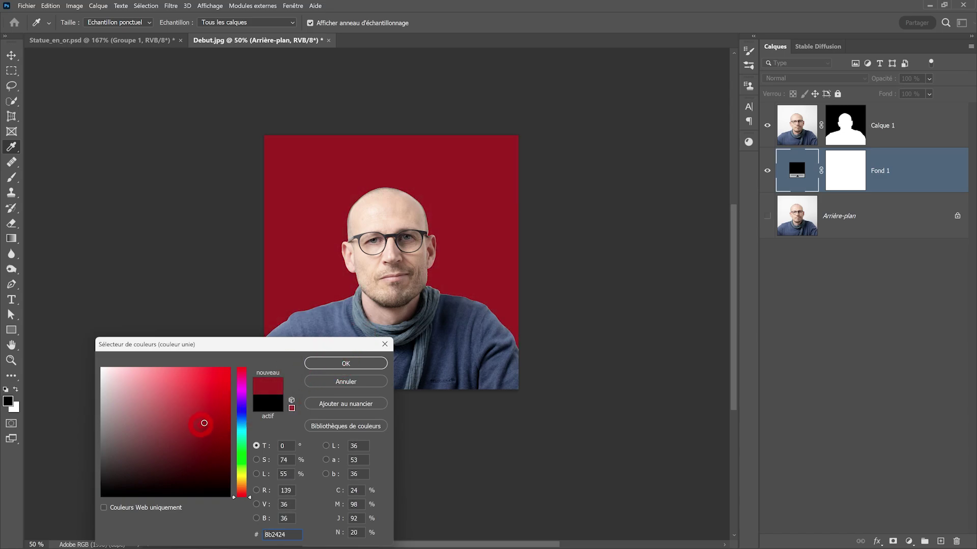
left_click(223, 452)
left_click(351, 364)
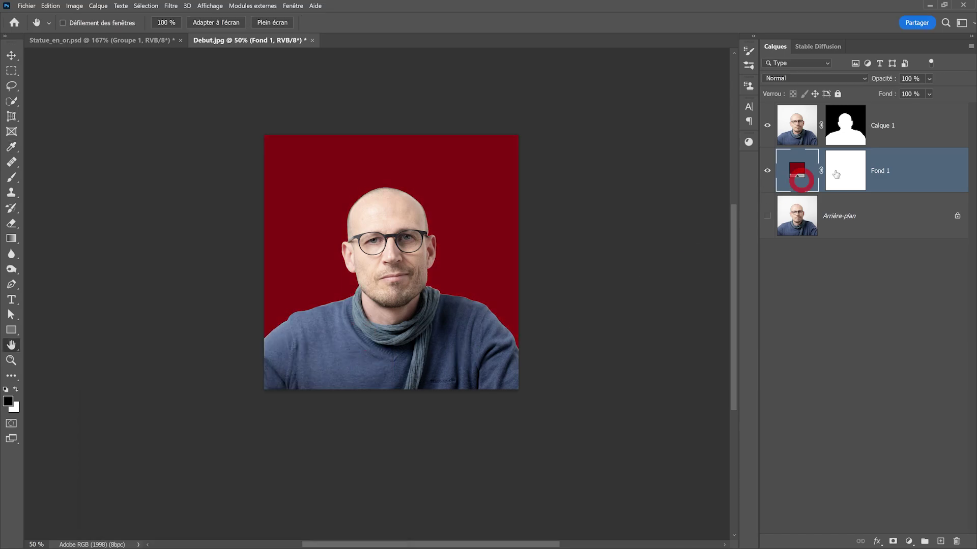
Step: Rename the masked portrait layer Etape1 and convert it to a smart object
left_click(914, 133)
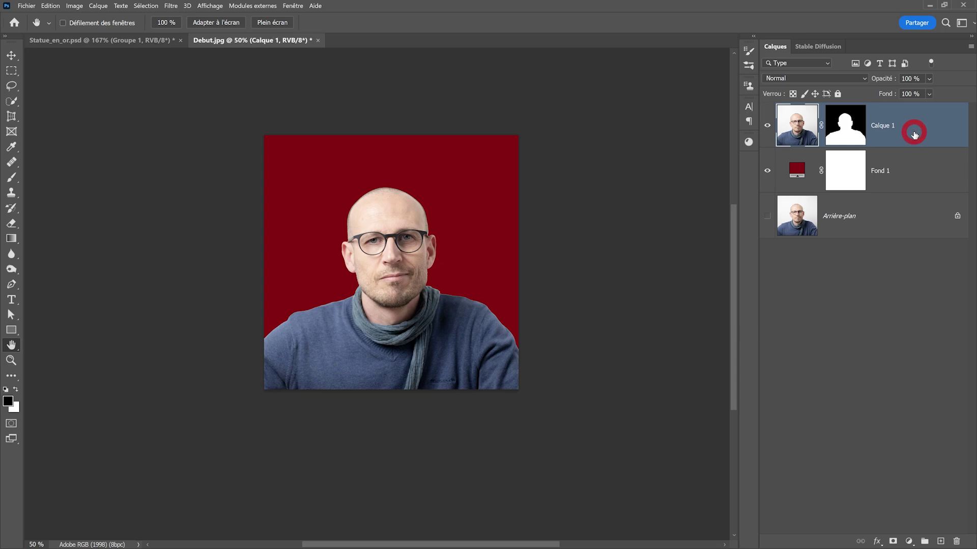
double_click(886, 126)
type("Etape1")
key("Return")
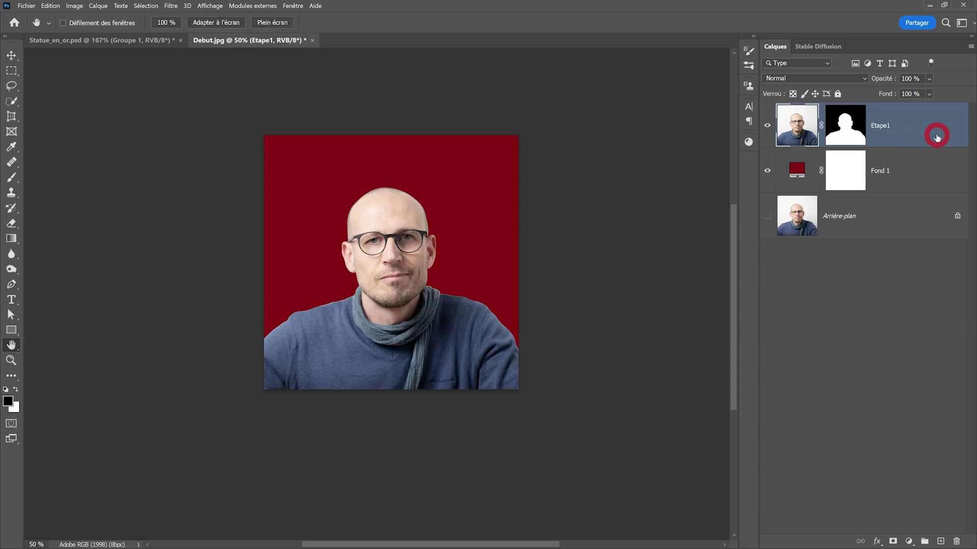
right_click(936, 133)
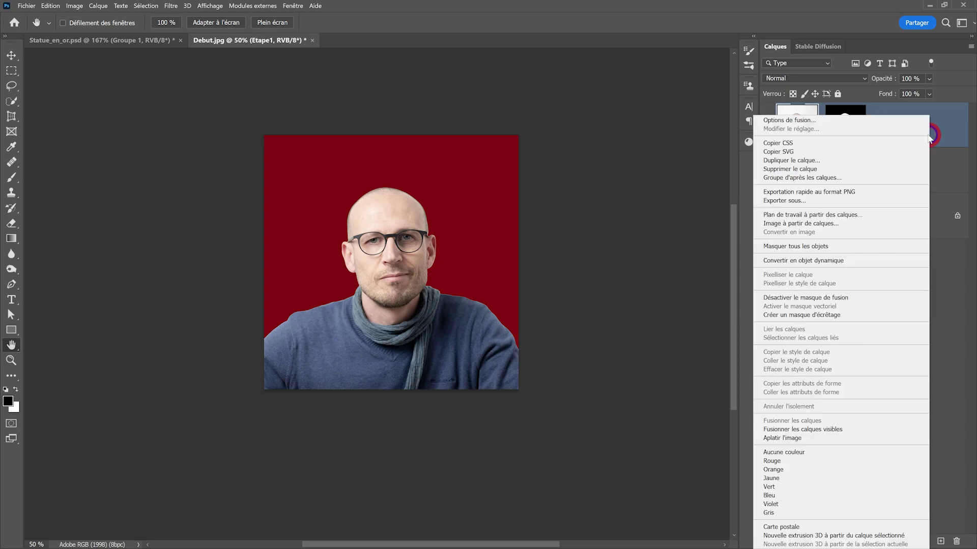
left_click(814, 261)
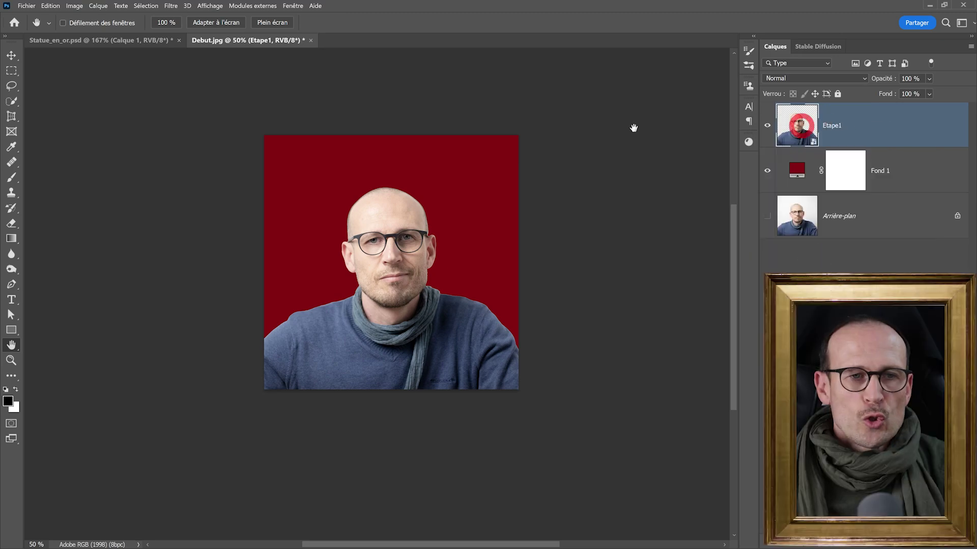
Step: Apply a Surface Blur smart filter to Etape1 with a radius of 3 pixels and a threshold of 130 levels
left_click(169, 6)
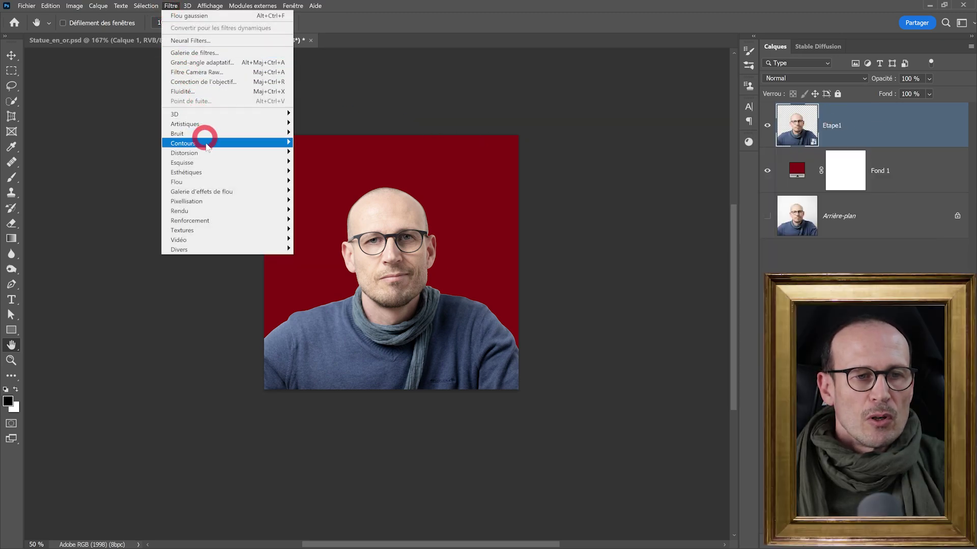
mouse_move(203, 182)
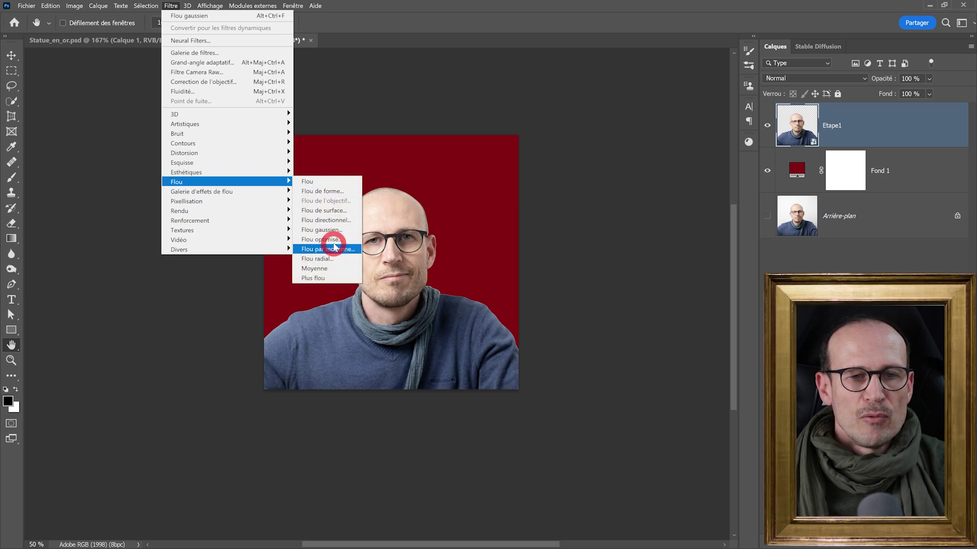
left_click(332, 210)
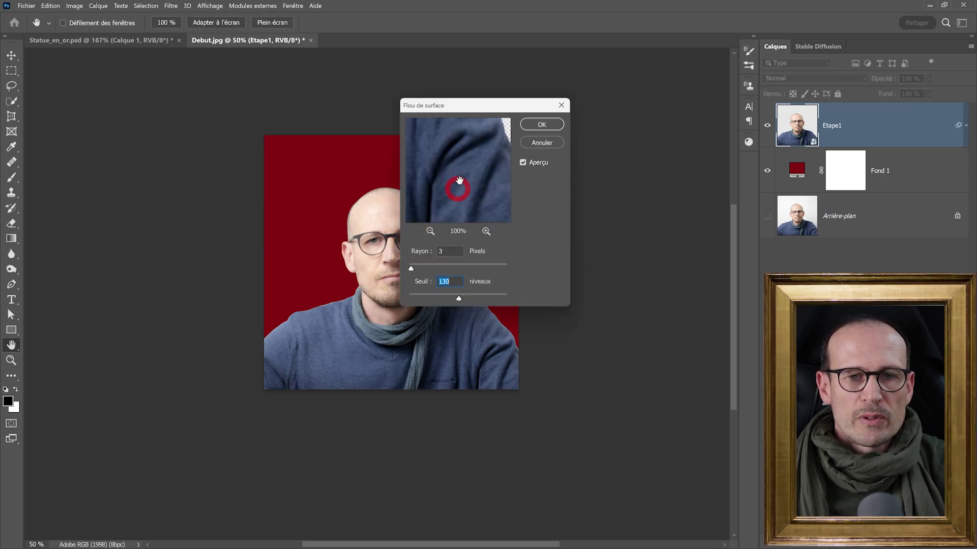
left_click_drag(458, 185, 491, 160)
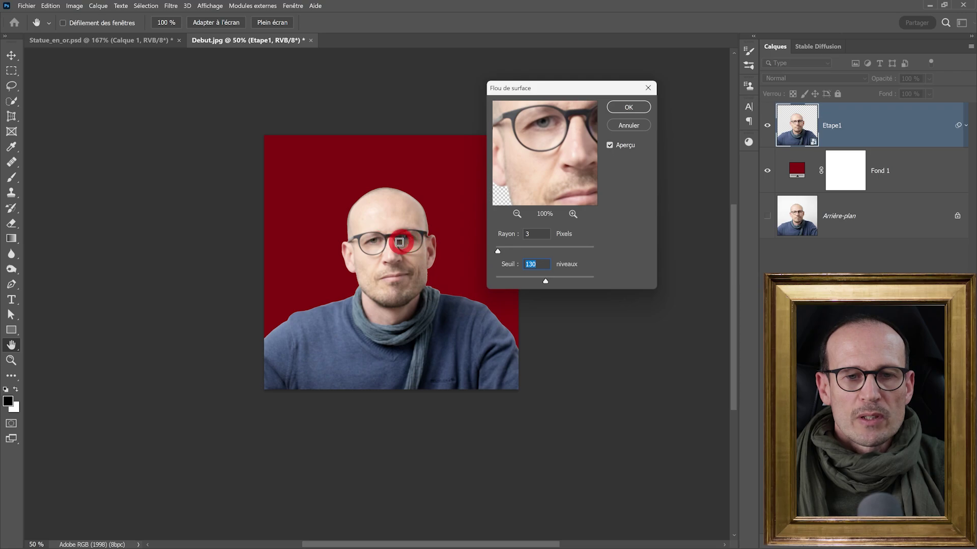
key("ctrl+1")
left_click(630, 106)
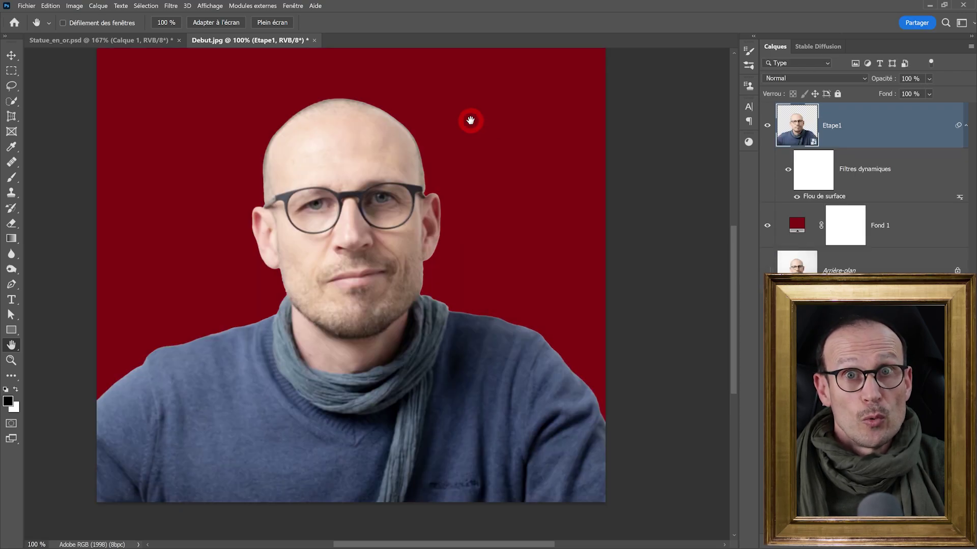
Step: Apply the Oil Paint filter to Etape1 with stylization 4.0, cleanliness 10.0, scale 0.1, bristle detail 0.0 and lighting off
left_click(170, 6)
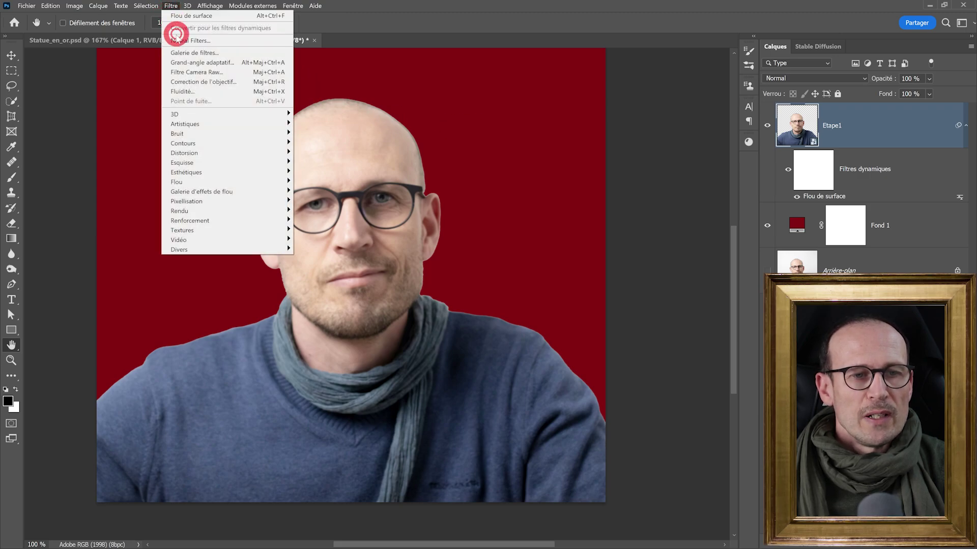
mouse_move(198, 172)
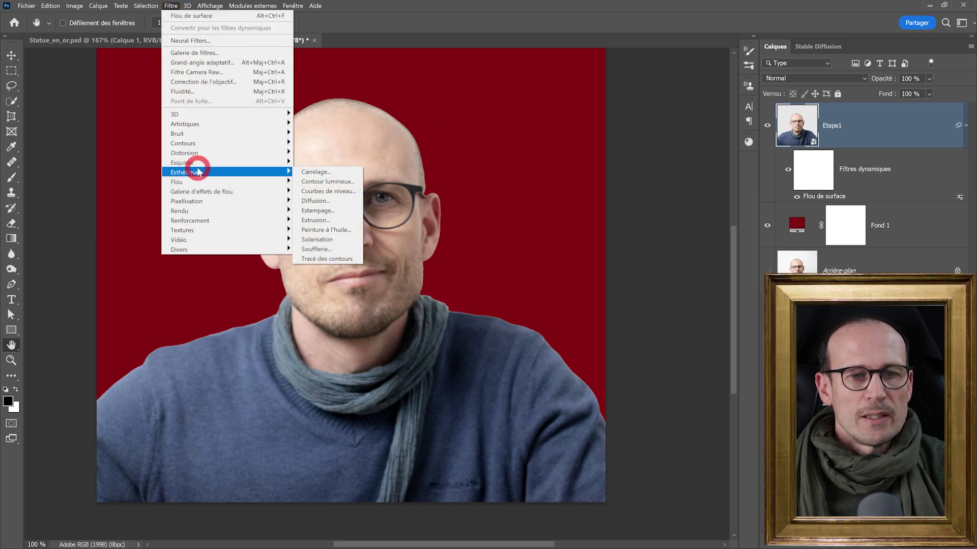
left_click(326, 229)
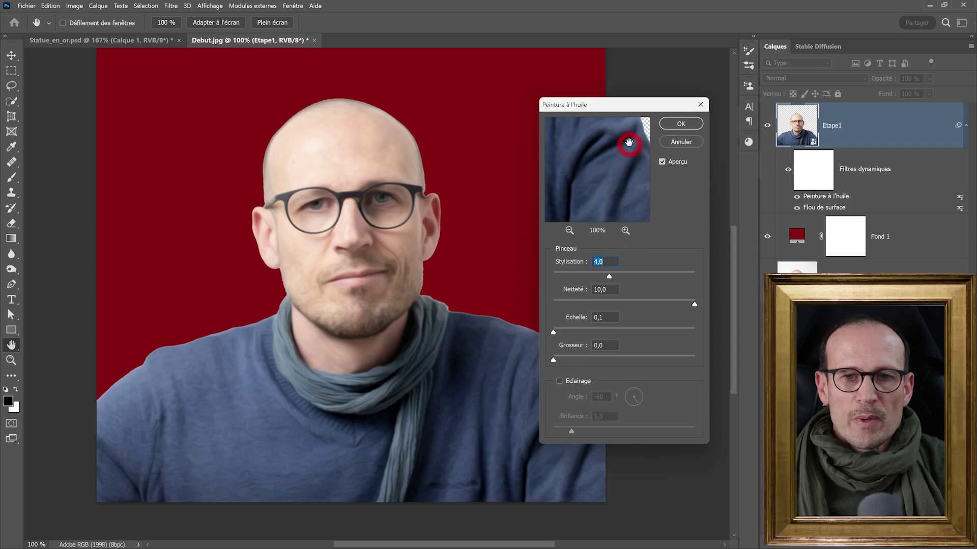
left_click_drag(619, 102, 565, 59)
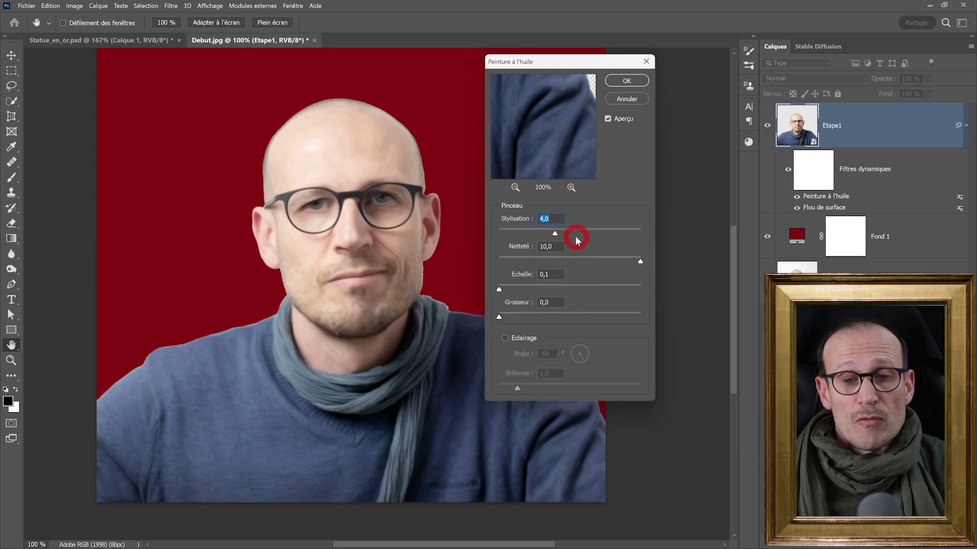
left_click(625, 82)
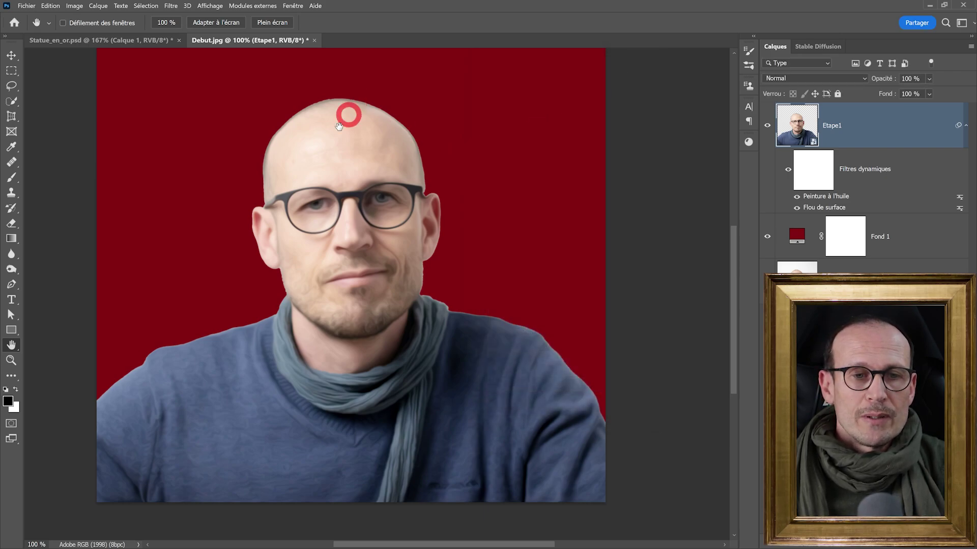
Step: Fully desaturate Etape1 with a Hue/Saturation adjustment
left_click(76, 6)
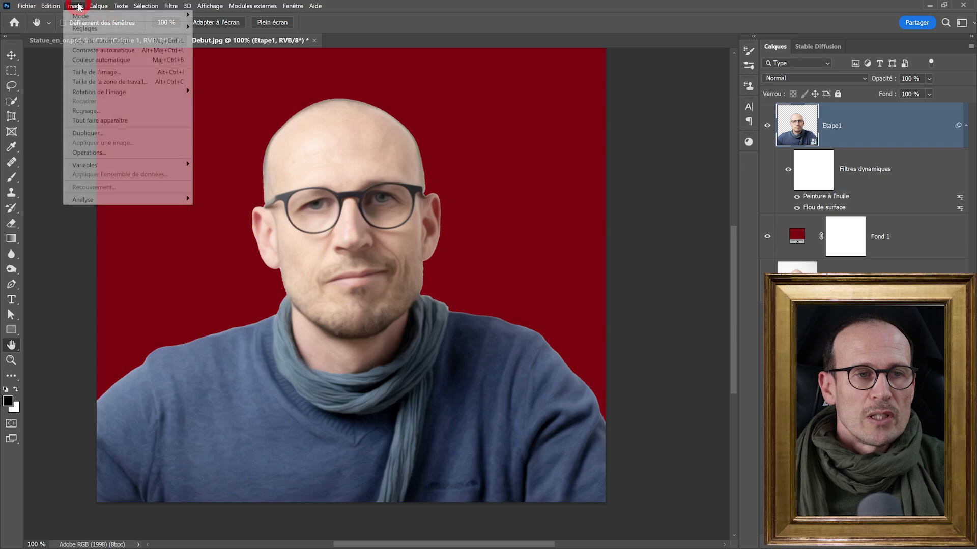
mouse_move(82, 29)
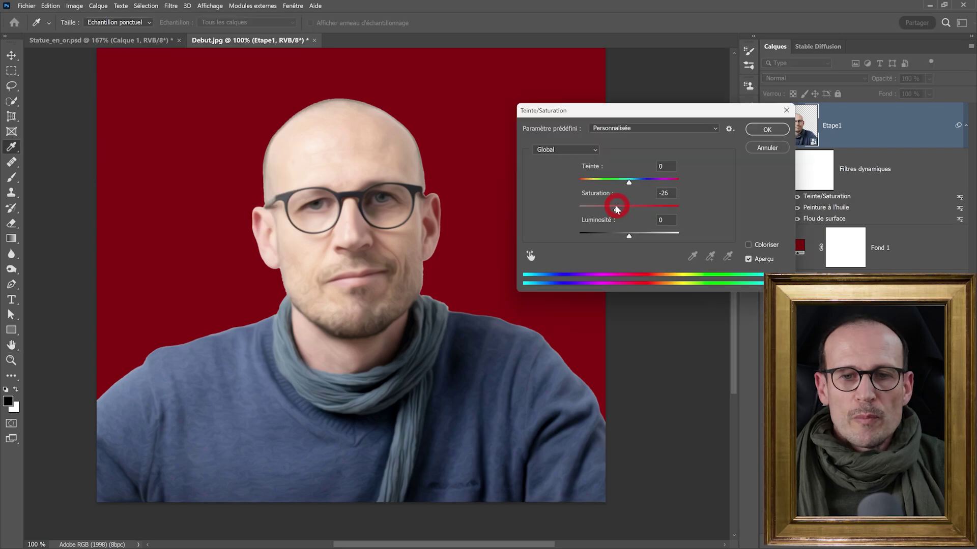
left_click_drag(615, 205, 568, 206)
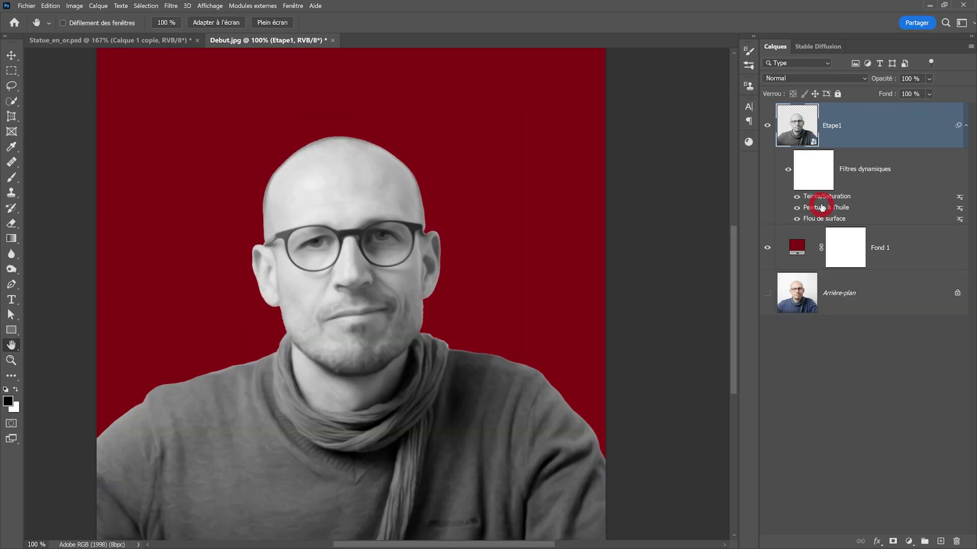
Step: Duplicate the Etape1 layer and name the copy Etape2
key("ctrl+j")
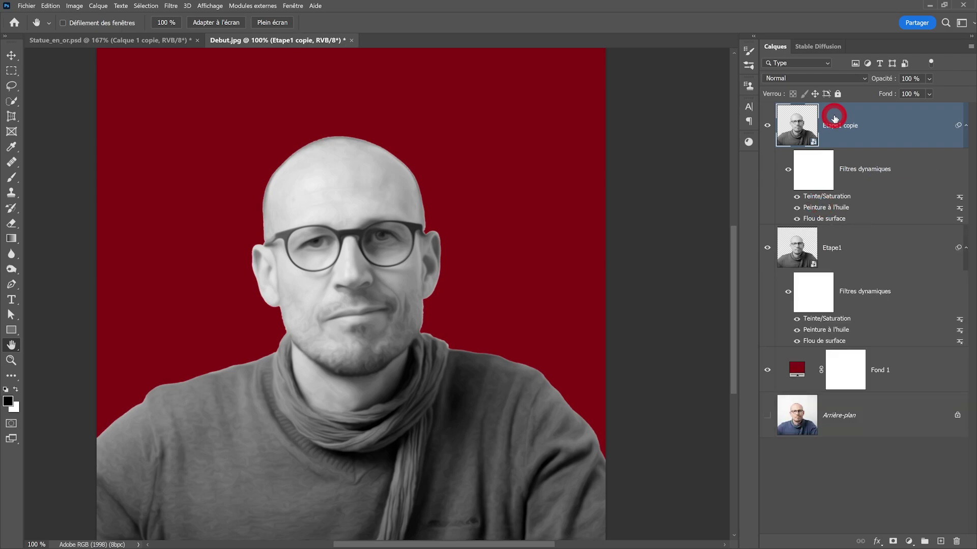
double_click(838, 127)
type("Etape2")
key("Return")
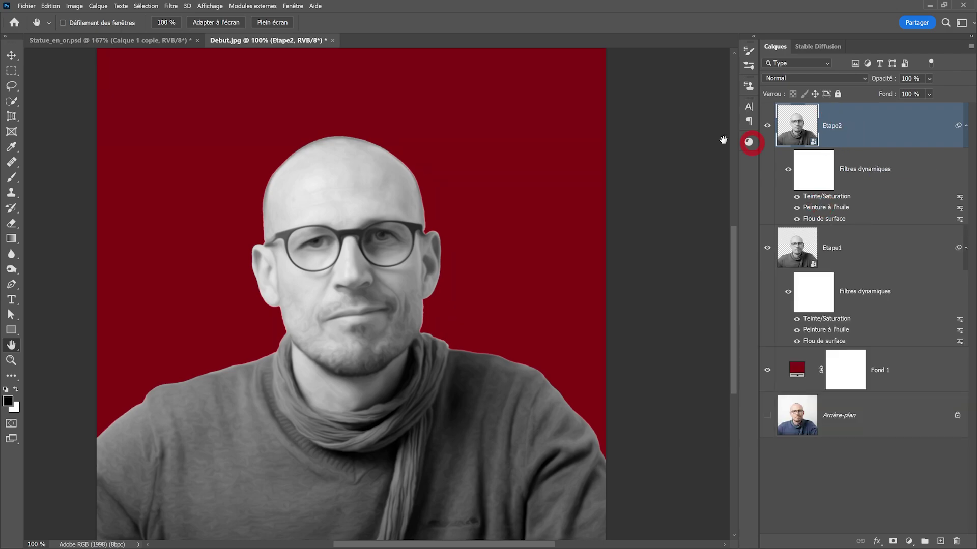
Step: Invert the Etape2 layer's tones and set its blending mode to Difference
left_click(84, 7)
mouse_move(181, 59)
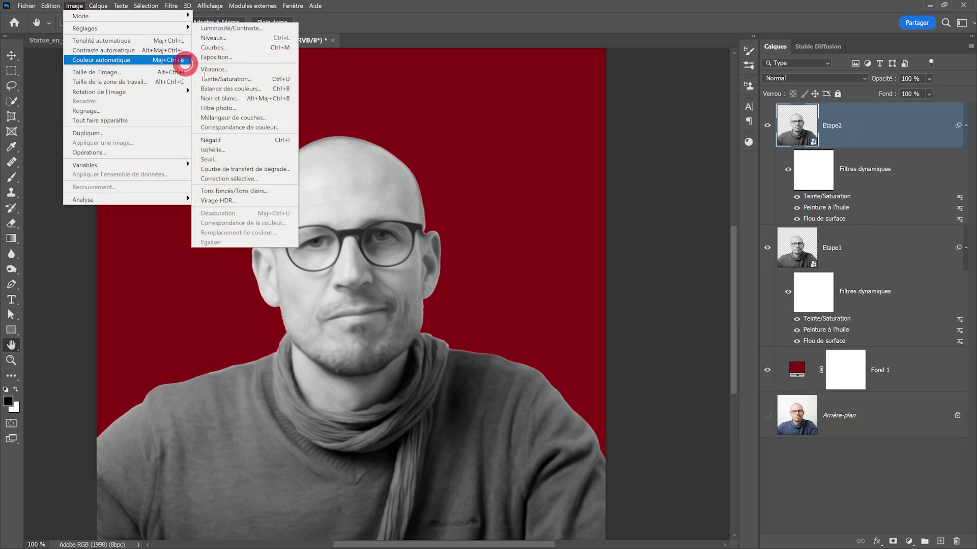
left_click(227, 140)
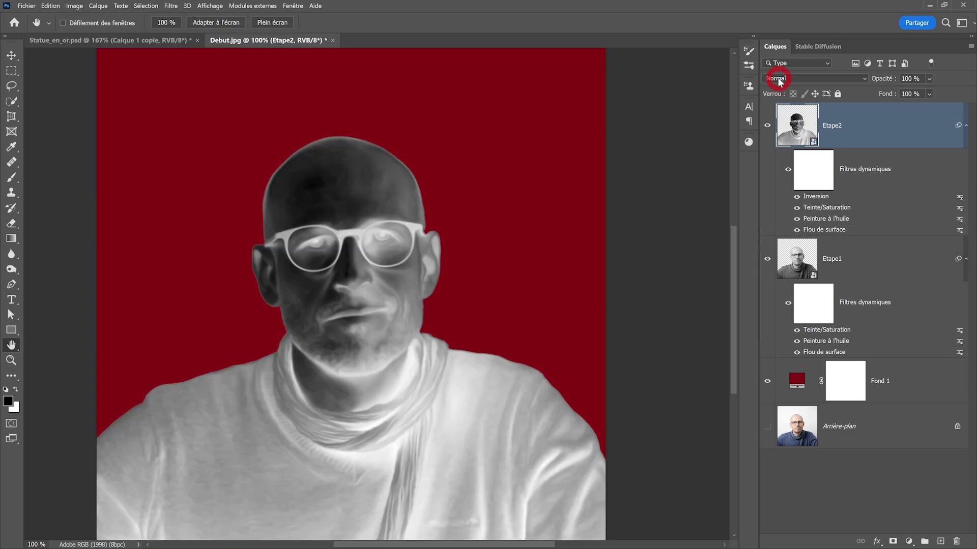
left_click(780, 81)
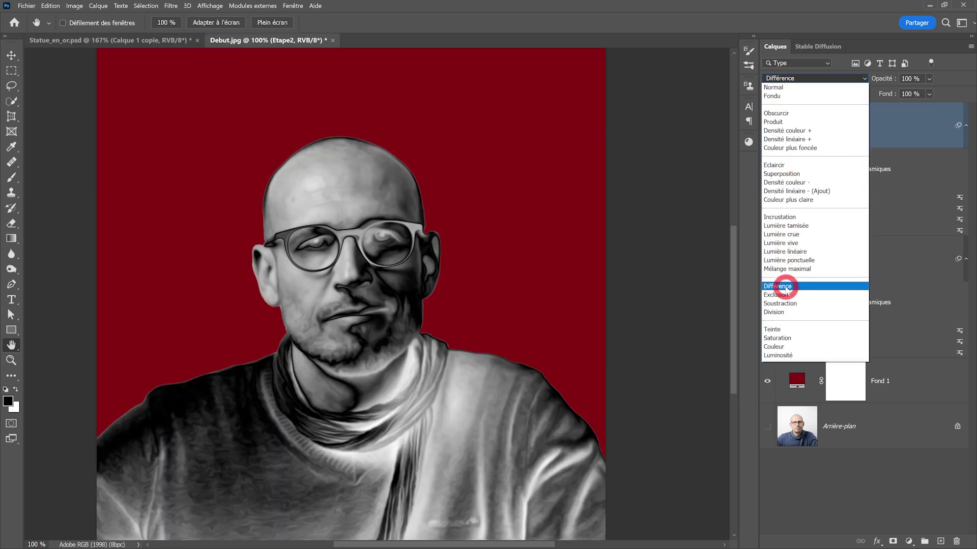
left_click(786, 287)
scroll(187, 89, "up", 1)
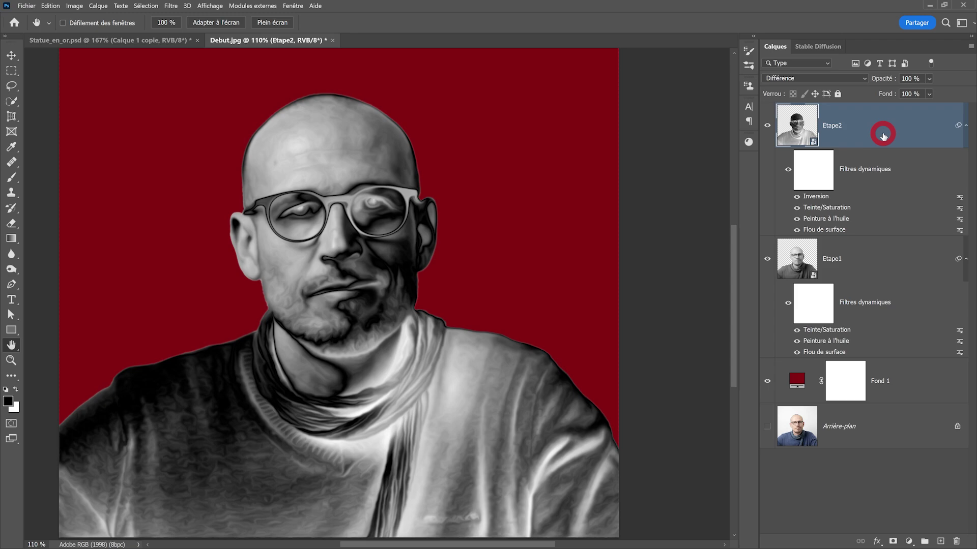
Step: Duplicate the Etape2 layer, name the copy Etape3, and duplicate Etape3 once more
key("ctrl+j")
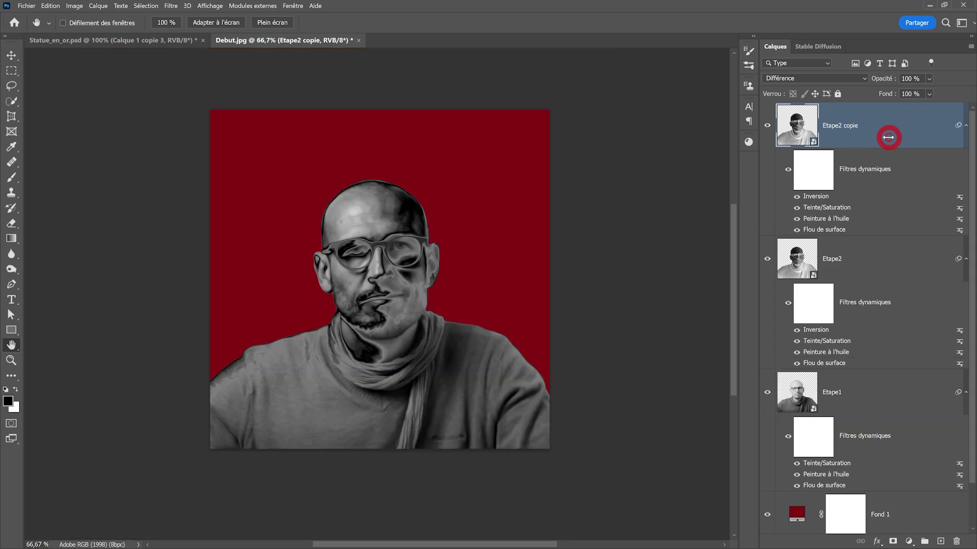
double_click(840, 126)
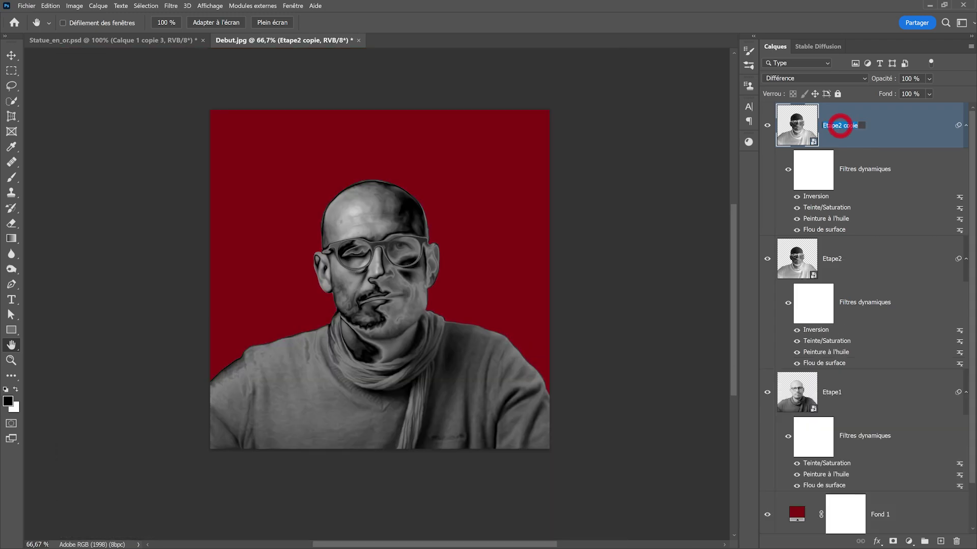
type("Etape3")
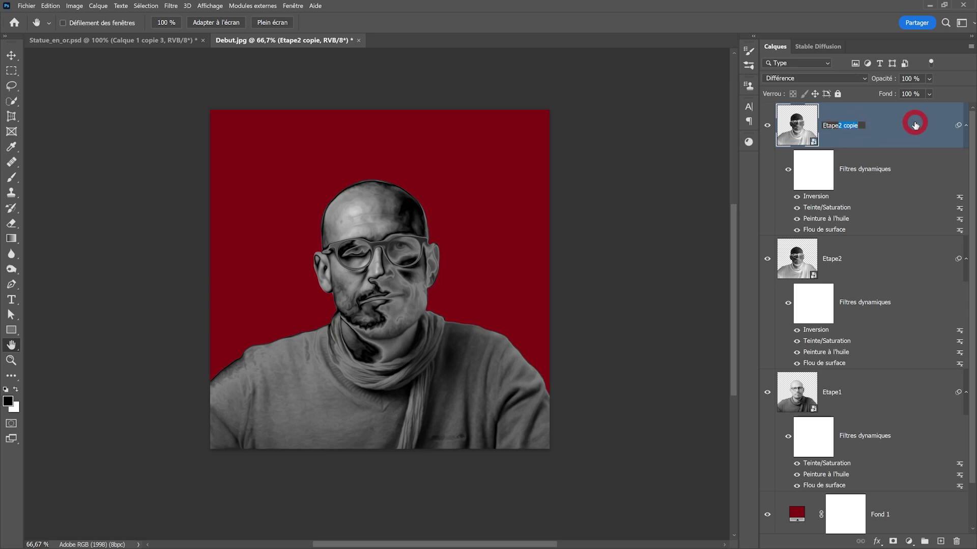
left_click(915, 125)
key("ctrl+j")
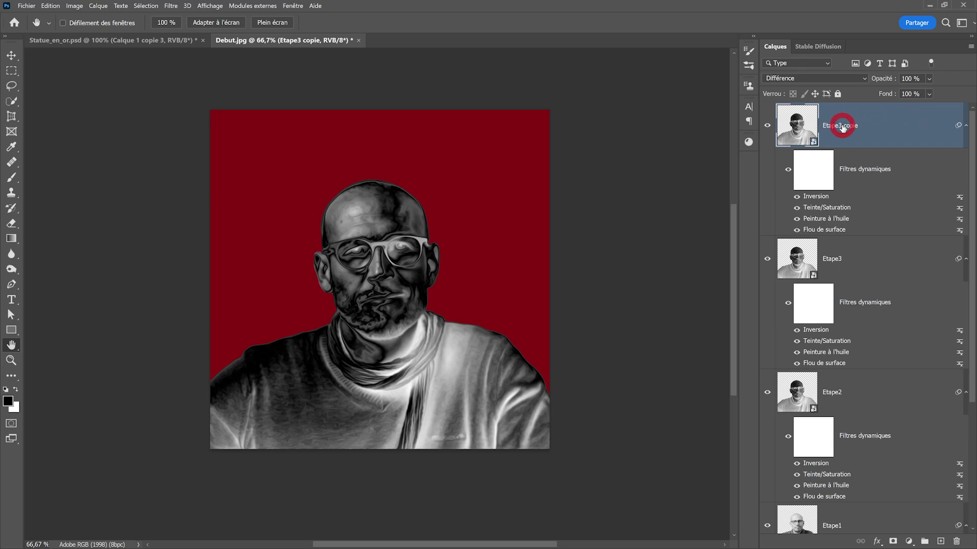
Step: Group the Etape1 to Etape4 layers into a group named Etapes préparatoires
scroll(840, 128, "down", 3)
left_click(879, 342)
left_click(882, 213, "shift")
scroll(881, 215, "up", 4)
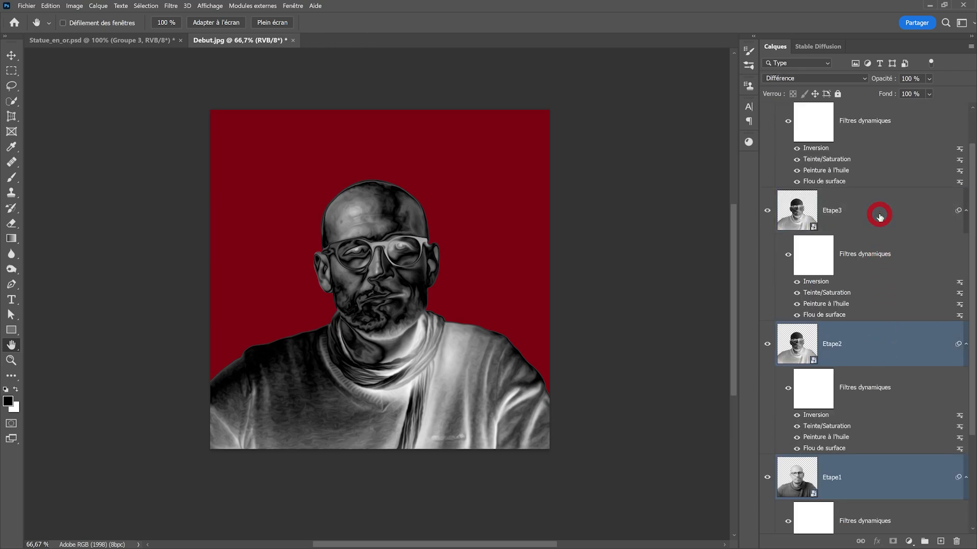
left_click(876, 130, "shift")
key("ctrl+g")
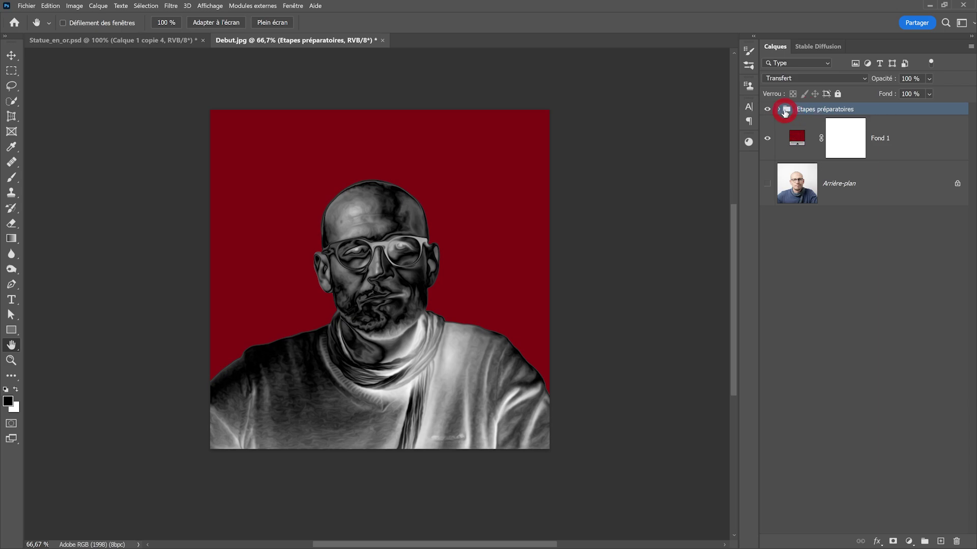
Step: Duplicate the Etape4 layer out of the Etapes préparatoires group to the top of the layer stack and collapse the group
left_click(779, 110)
left_click(890, 141)
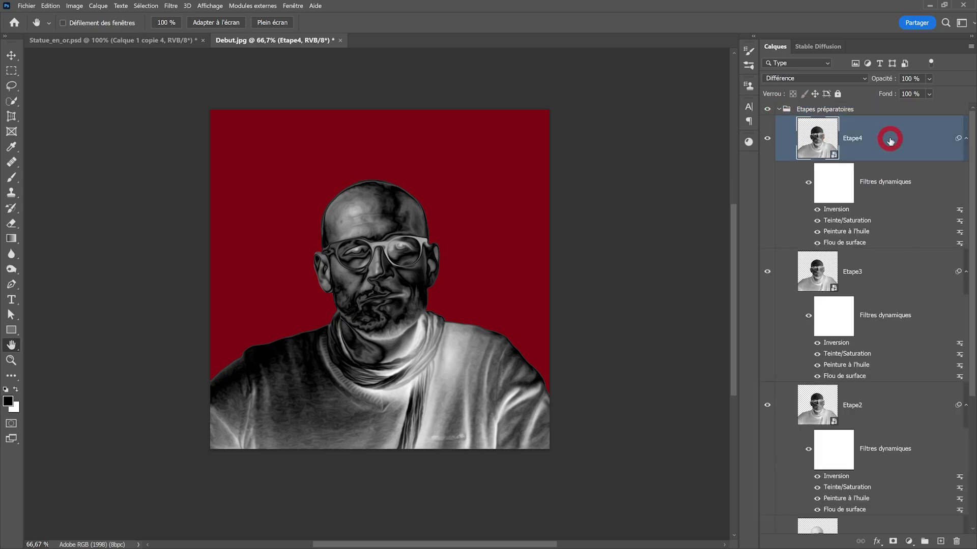
left_click_drag(883, 145, 885, 106)
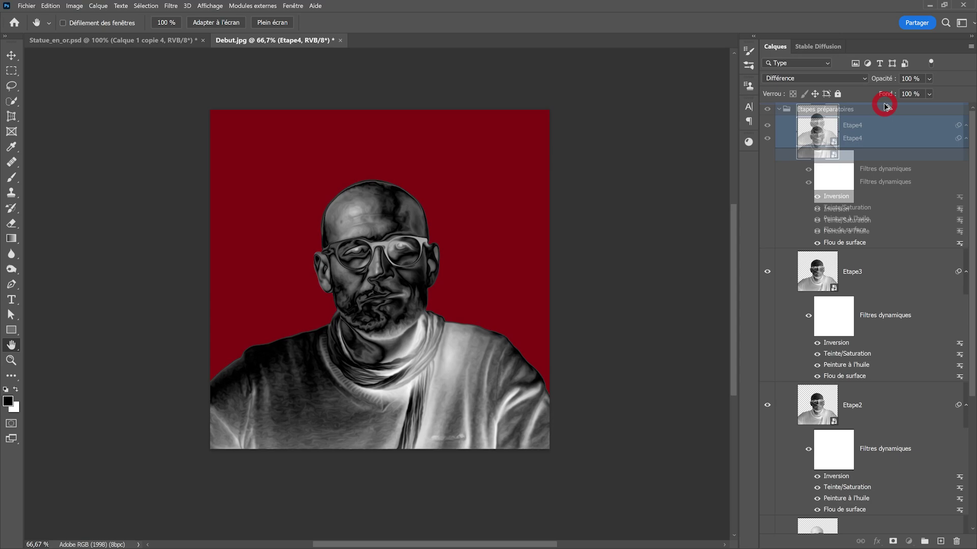
left_click_drag(885, 106, 884, 102)
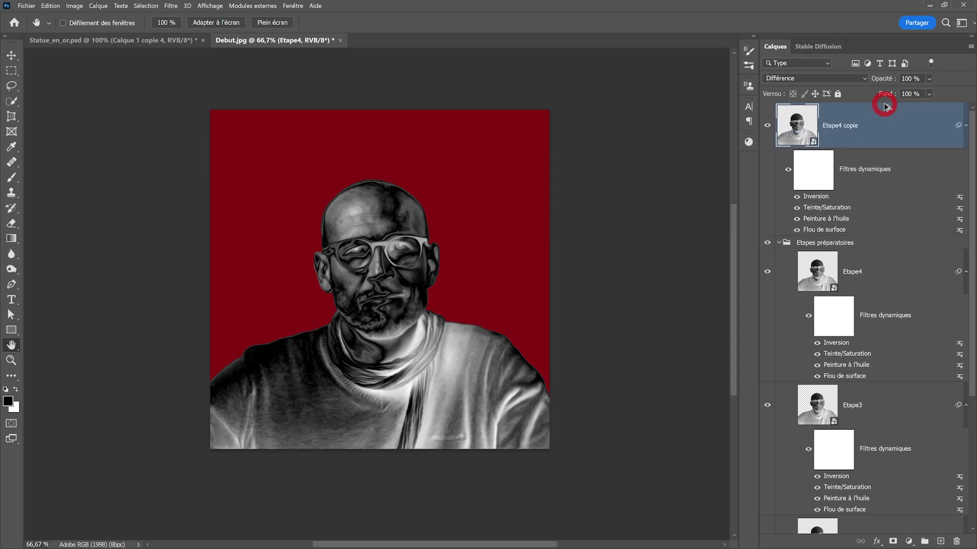
left_click(779, 243)
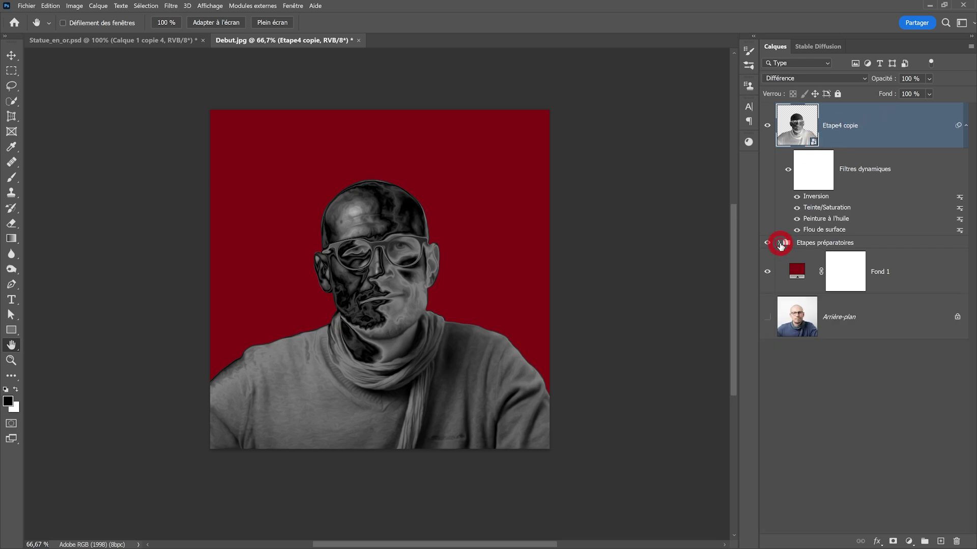
Step: Set the top copy's blending mode to Couleur plus claire and rename it Eclat
left_click(784, 80)
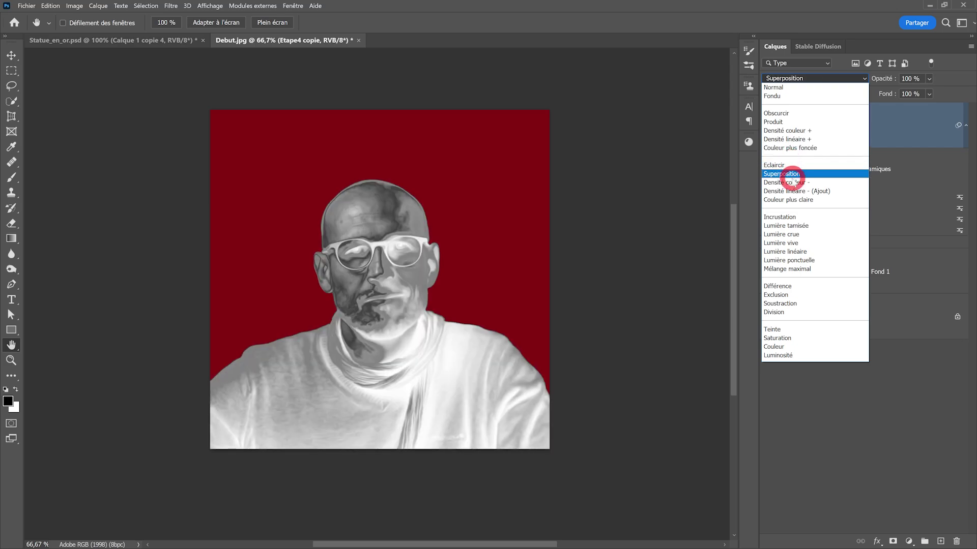
left_click(789, 200)
double_click(855, 126)
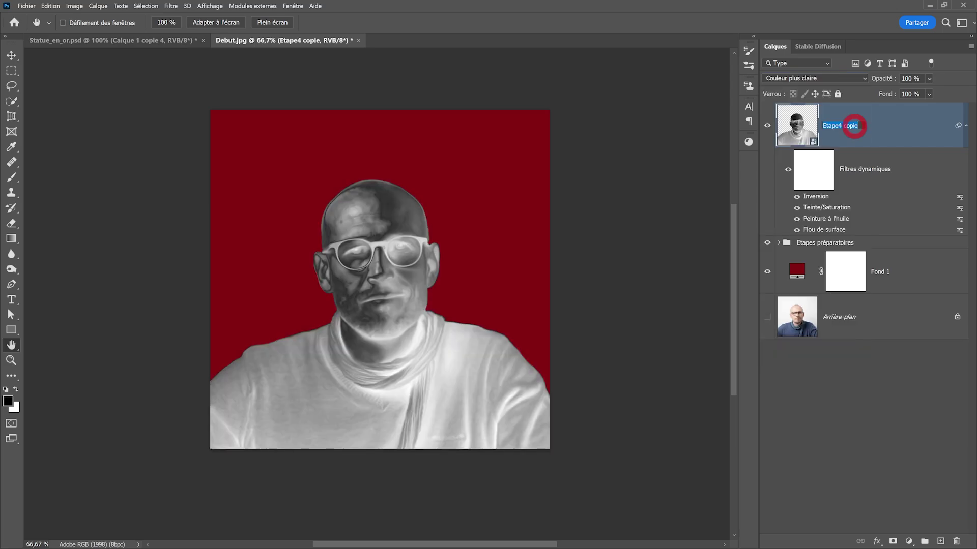
type("Eclat")
key("Return")
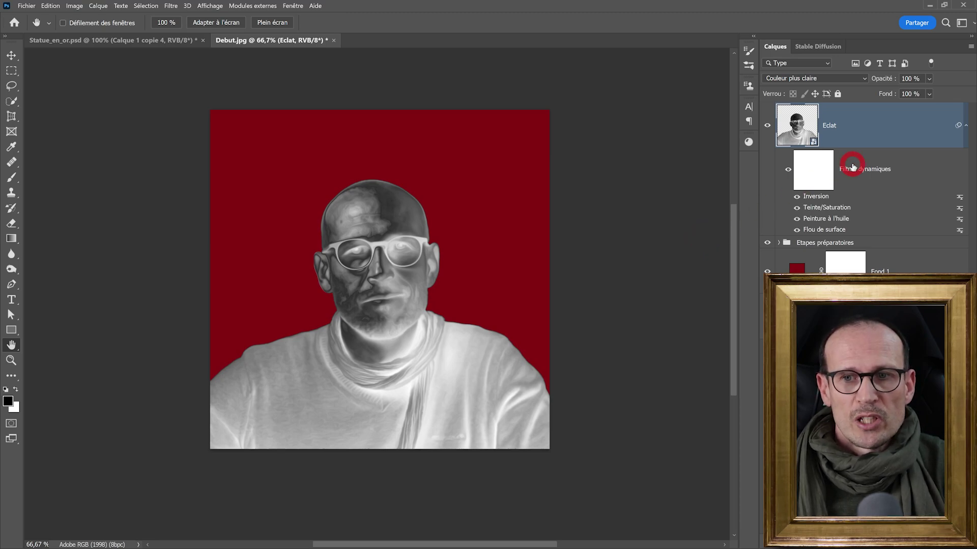
Step: Limit Eclat's blending in its layer style, splitting the underlying layer's white slider to 41/70 and the active layer's to 147/169
double_click(856, 130)
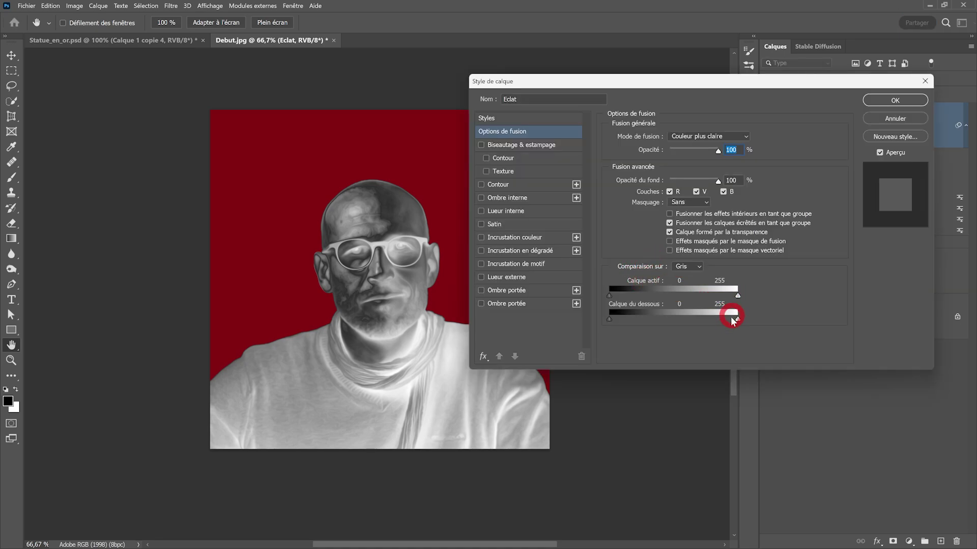
mouse_move(732, 320)
left_mouse_down()
mouse_move(630, 319)
mouse_move(639, 320)
left_mouse_up()
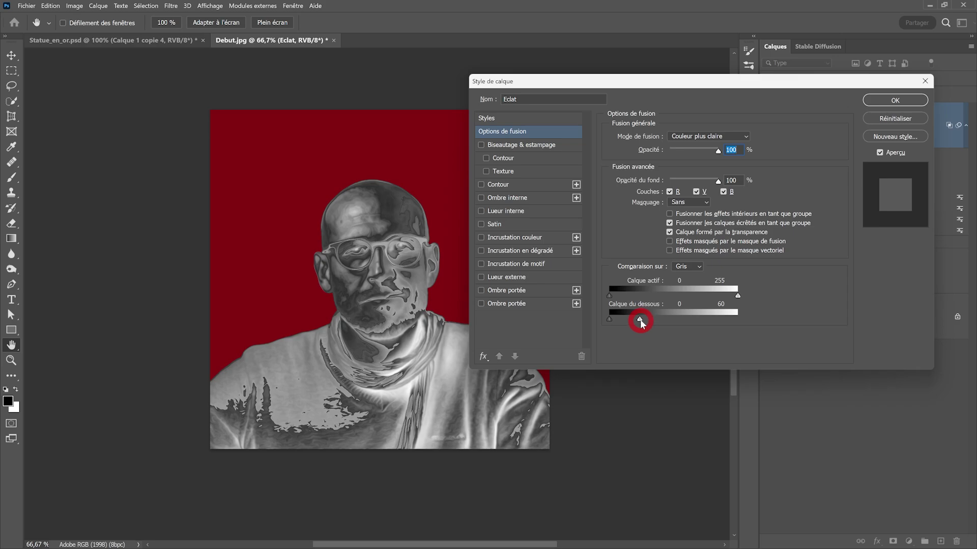
mouse_move(640, 320)
left_mouse_down()
mouse_move(656, 320)
mouse_move(633, 324)
mouse_move(642, 321)
left_mouse_up()
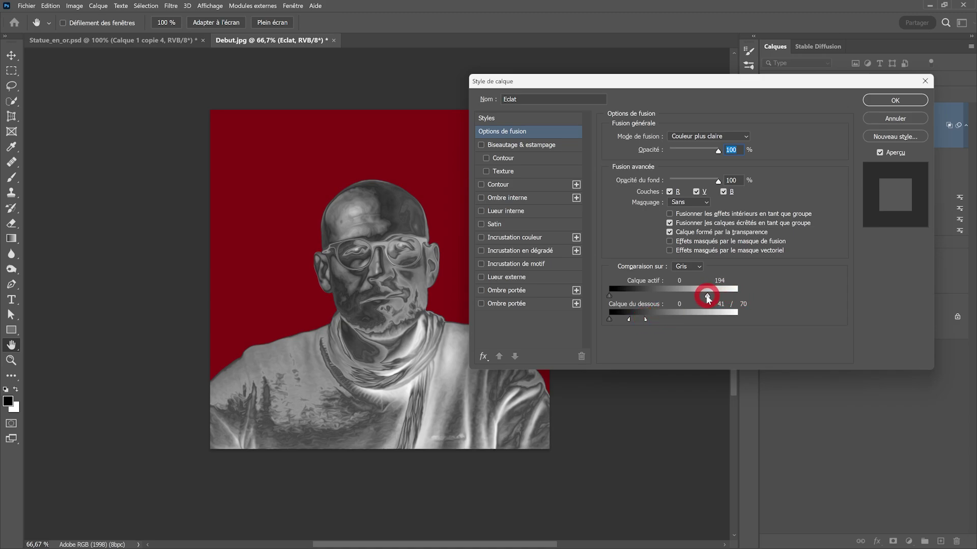
left_click_drag(696, 296, 683, 300)
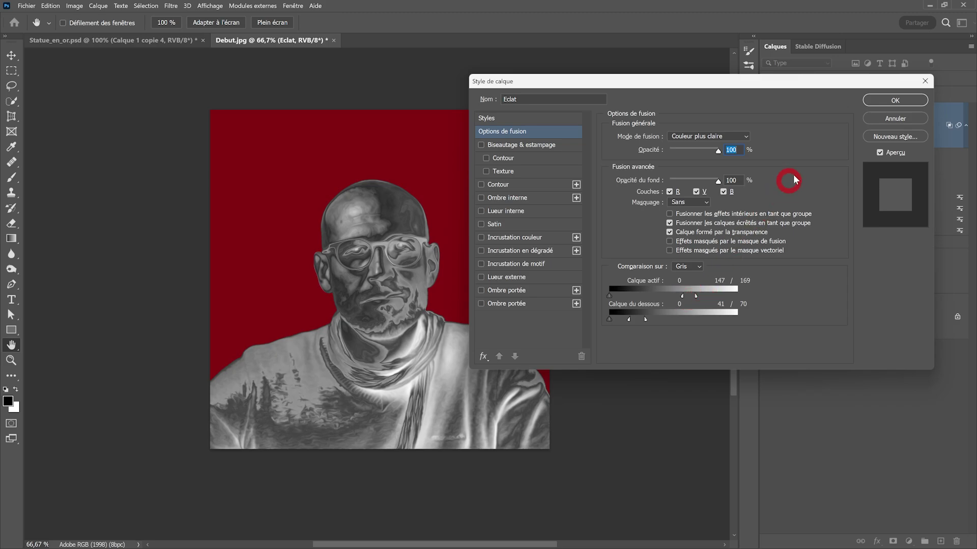
left_click(883, 101)
left_click(318, 246)
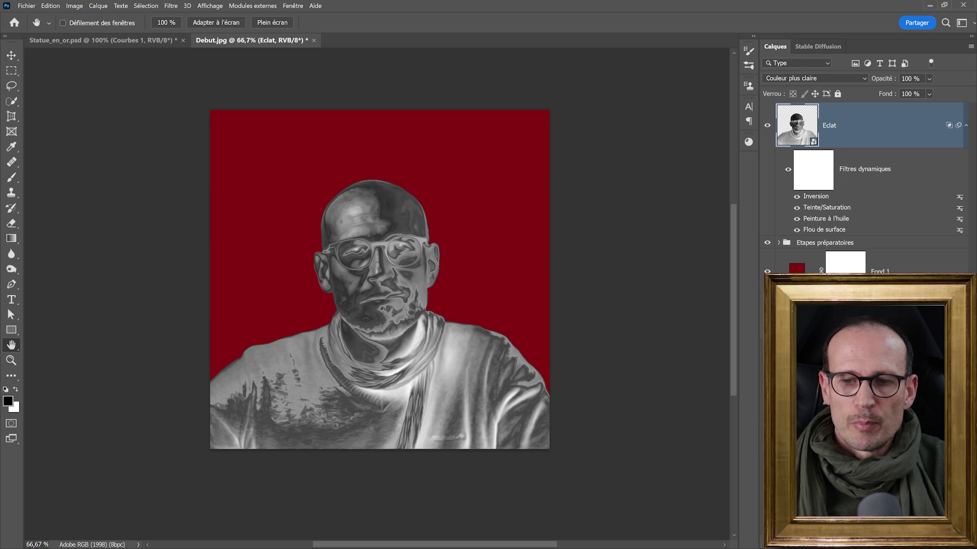
Step: Add a Curves adjustment layer above Eclat with the OR preset and compare the image with and without it
left_click(875, 379)
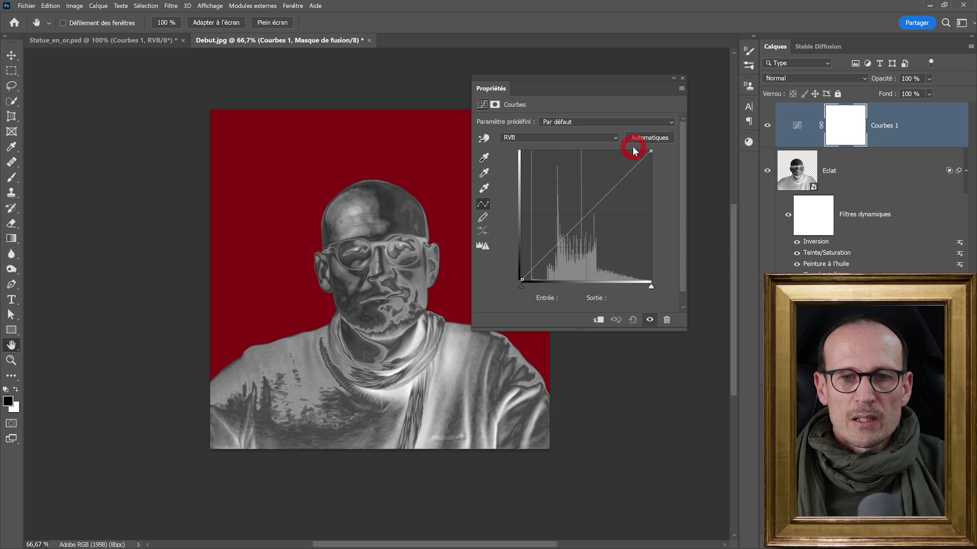
left_click(558, 199)
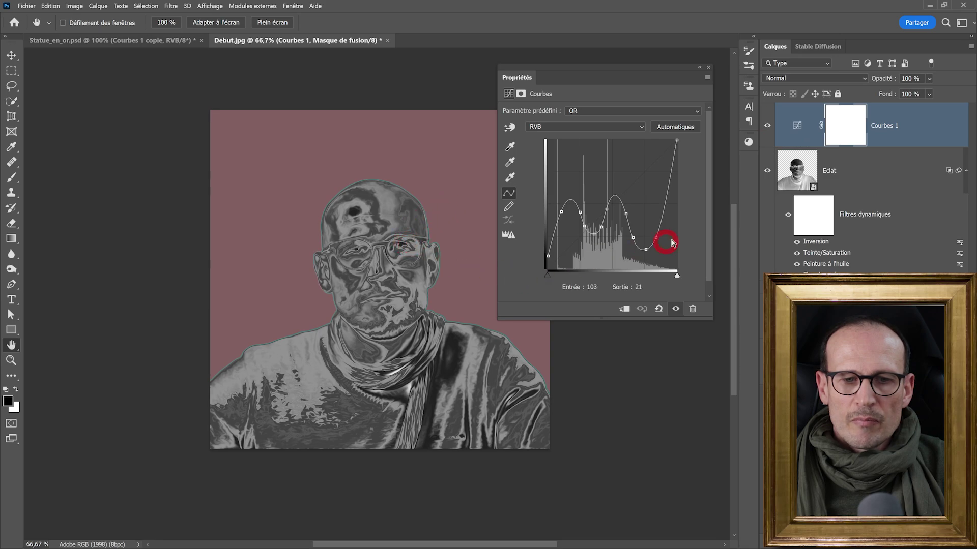
left_click(770, 126)
left_click(769, 125)
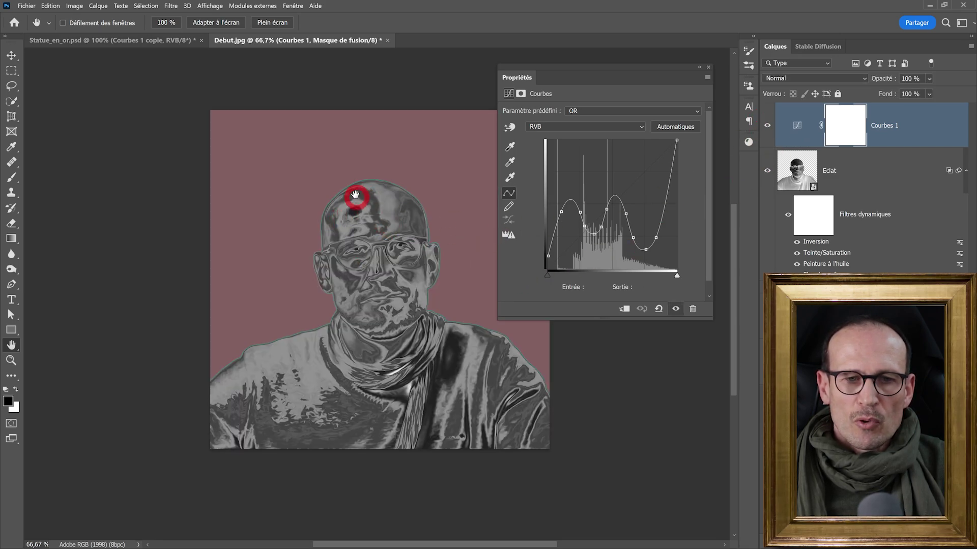
Step: Paint the curves layer's mask black over the dark forehead spot with a brush at 57% opacity
left_click(844, 133)
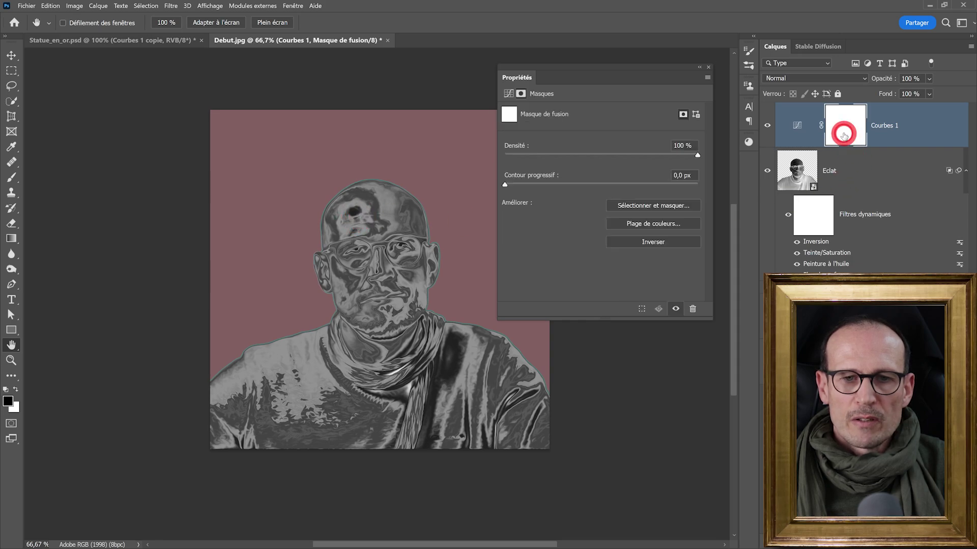
key("b")
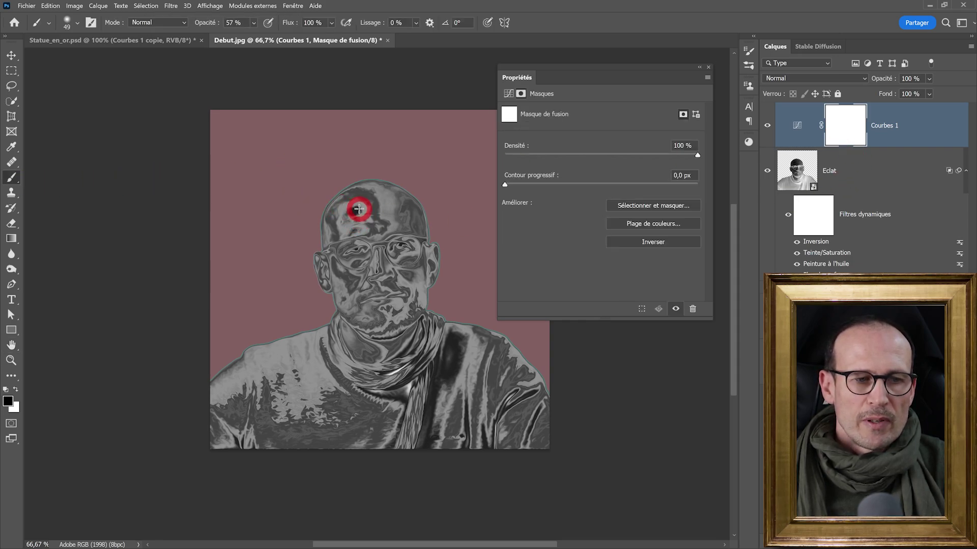
left_click(357, 211)
left_click_drag(359, 213, 350, 214)
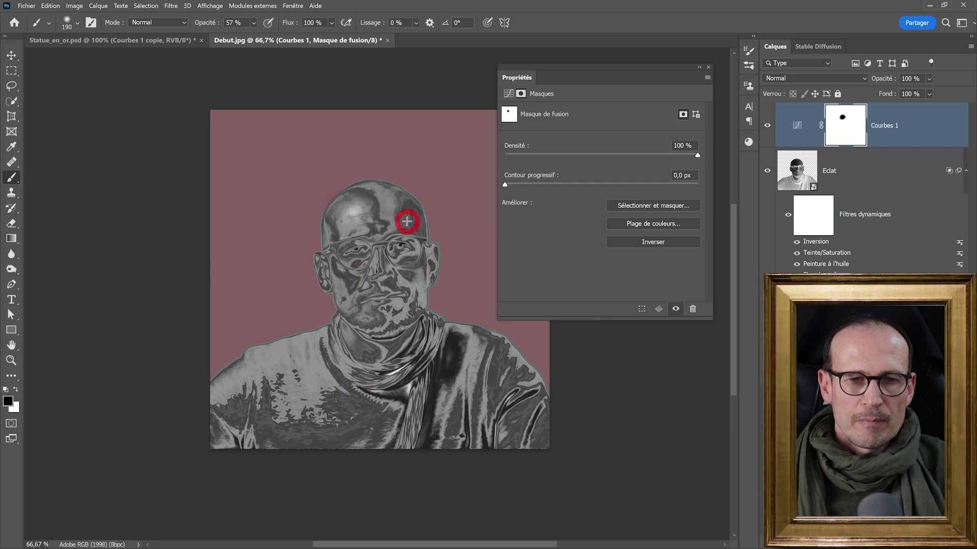
Step: Split the curves layer's active white blending slider to 99/132, lower the underlying layer's white slider, and name the layer Effet métal
left_click(885, 120)
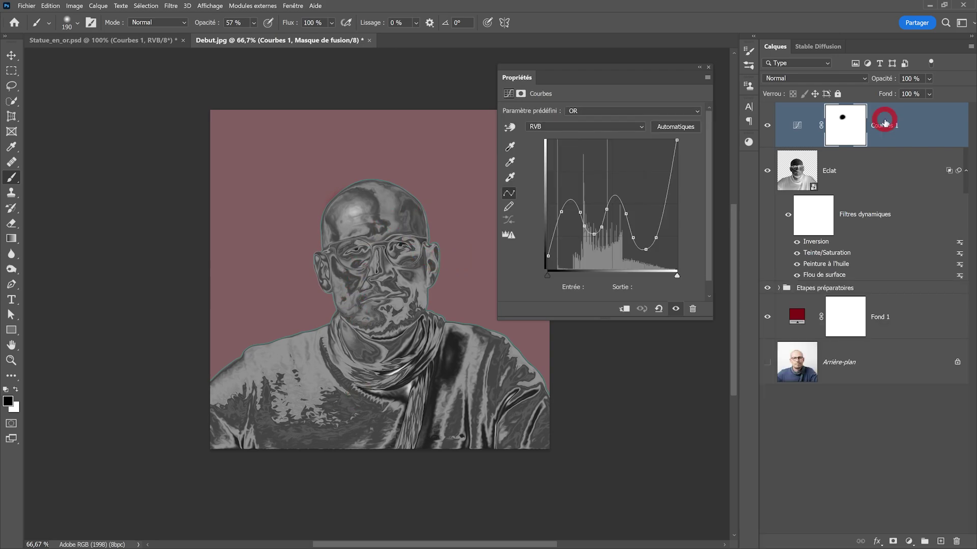
double_click(919, 131)
left_click_drag(737, 296, 666, 301)
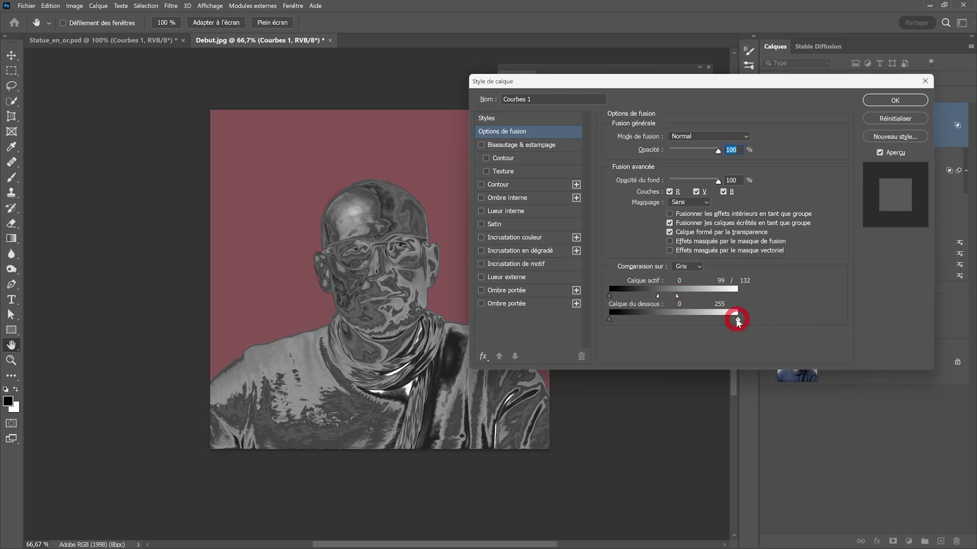
mouse_move(734, 320)
left_mouse_down()
mouse_move(700, 322)
mouse_move(708, 324)
left_mouse_up()
left_click(895, 101)
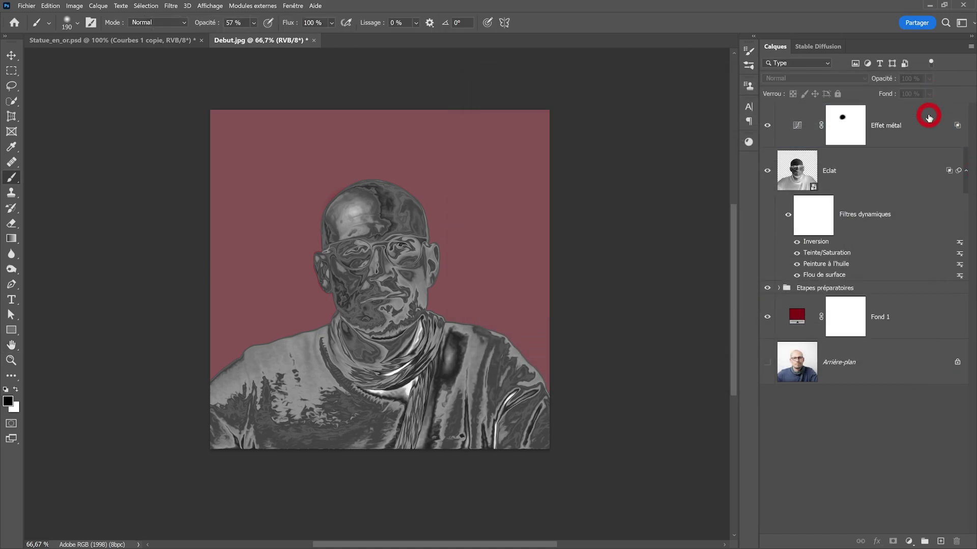
Step: Add a Curves layer above Effet métal with white input at 160 and the black point moved inward, and name it Lum
left_click(929, 117)
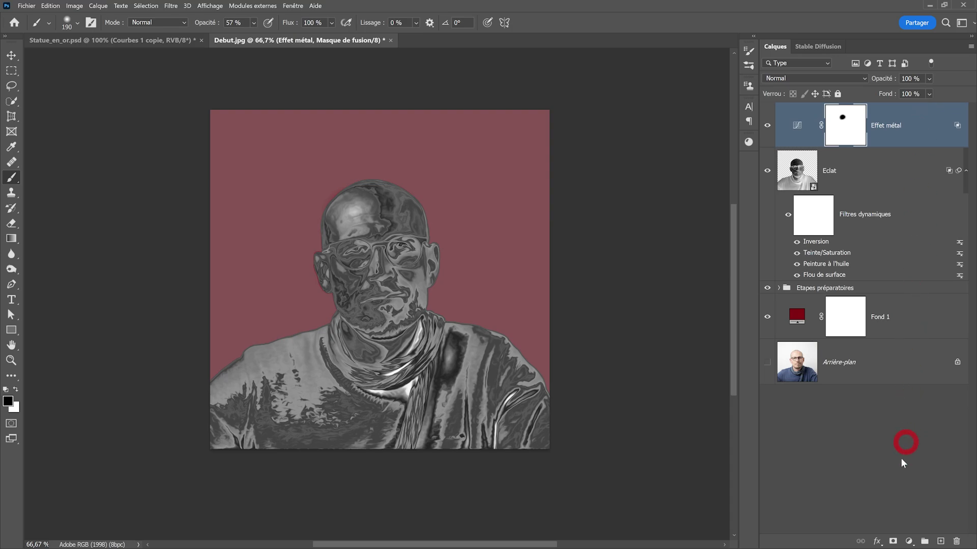
left_click(909, 541)
left_click(835, 399)
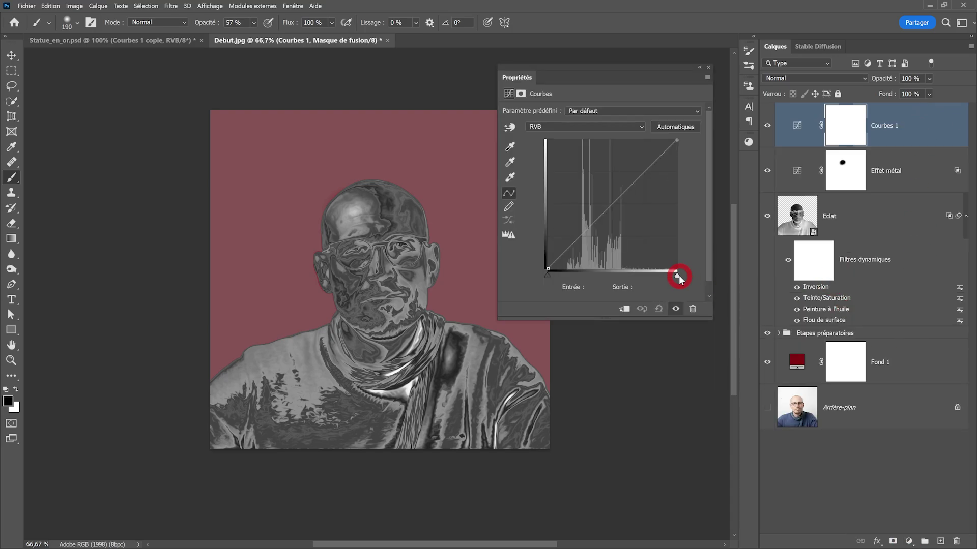
left_click_drag(679, 275, 628, 274)
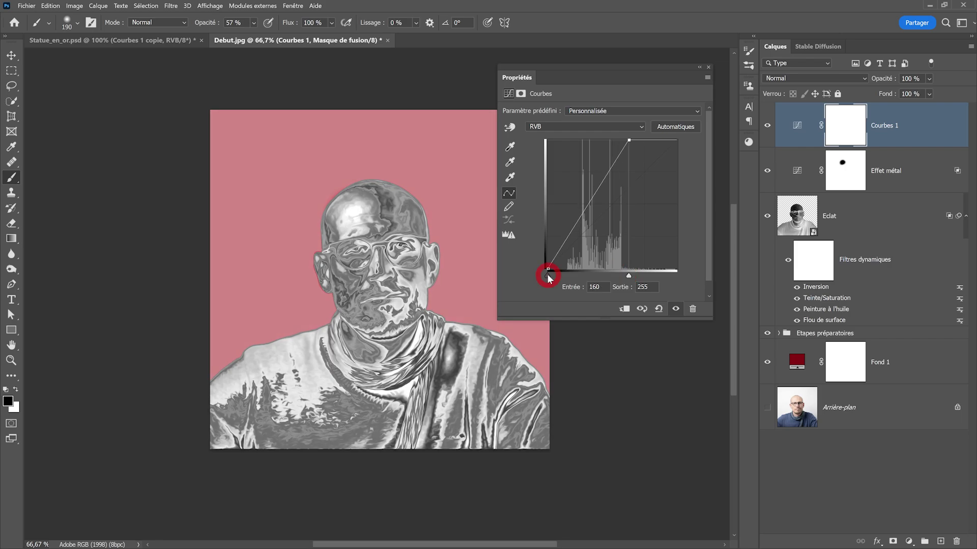
left_click_drag(548, 273, 567, 279)
left_click(708, 67)
double_click(879, 125)
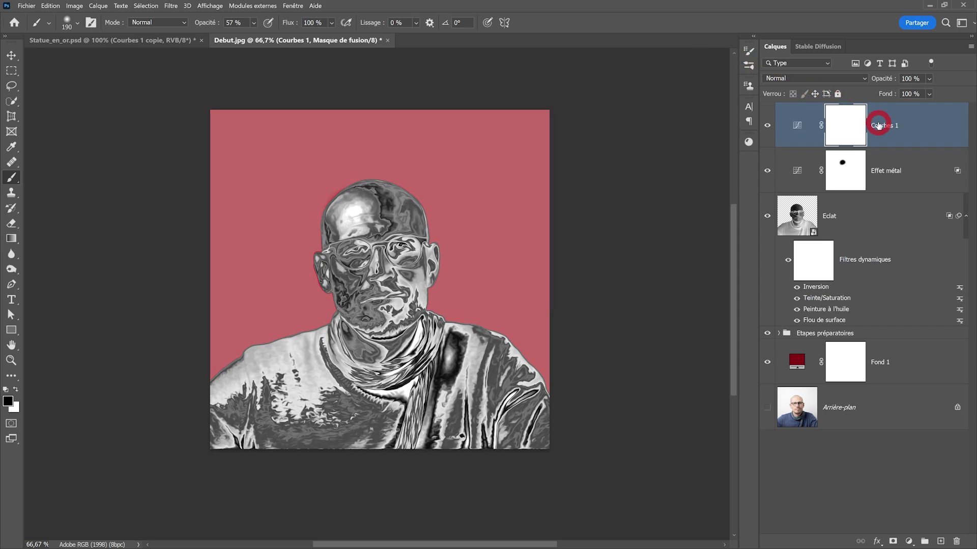
type("Lum")
key("Return")
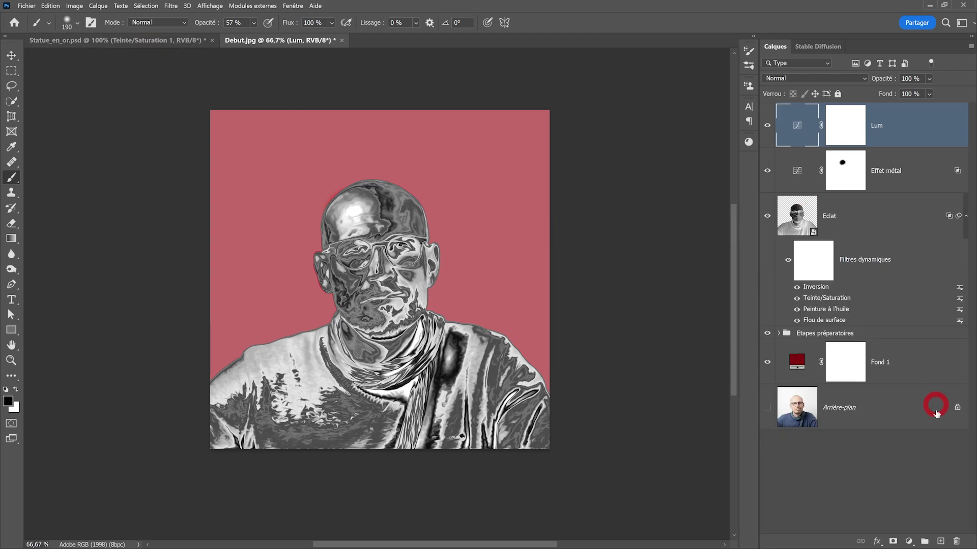
Step: Add a colorizing Hue/Saturation layer above Lum with hue +42, saturation 100 and lightness about -15, and name it Couleur or
left_click(914, 541)
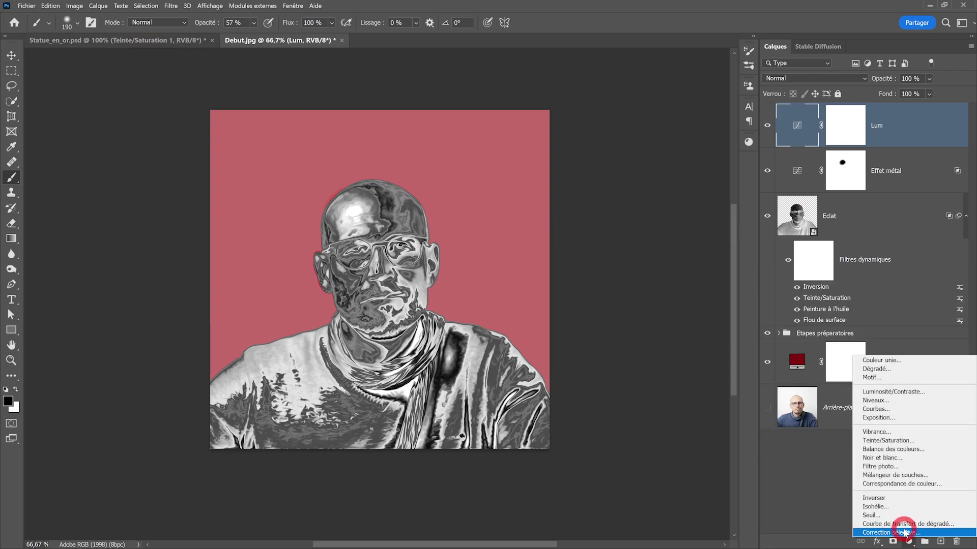
left_click(895, 441)
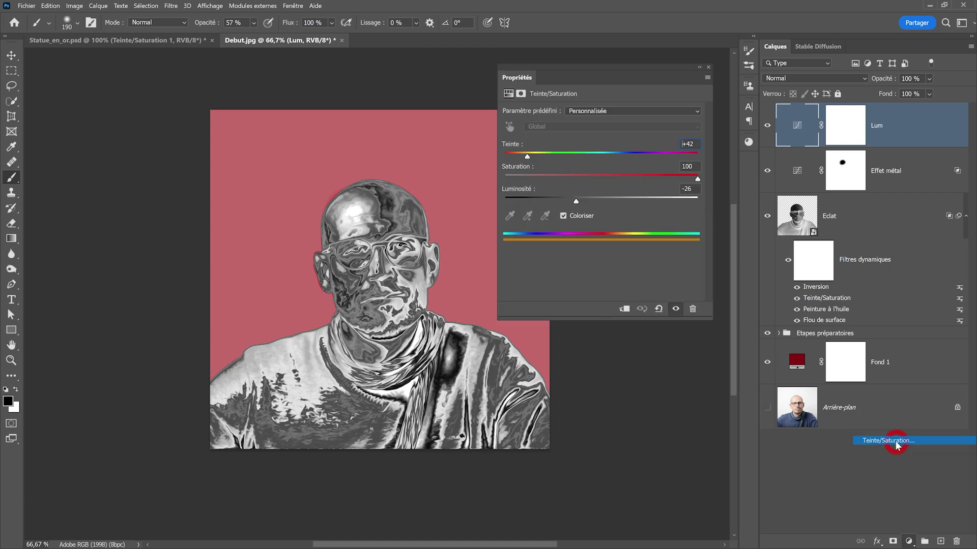
left_click(565, 215)
left_click_drag(506, 156, 688, 178)
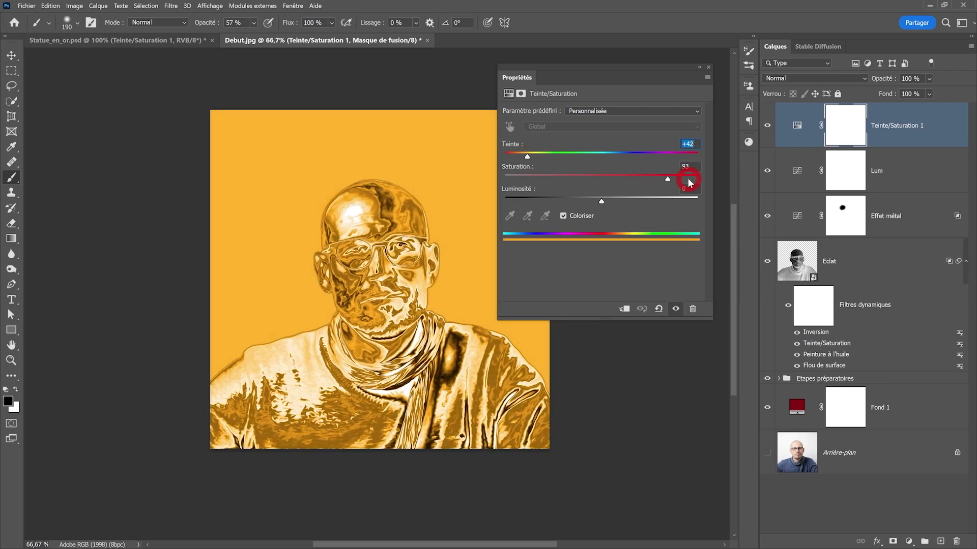
mouse_move(602, 200)
left_mouse_down()
mouse_move(581, 202)
mouse_move(590, 204)
left_mouse_up()
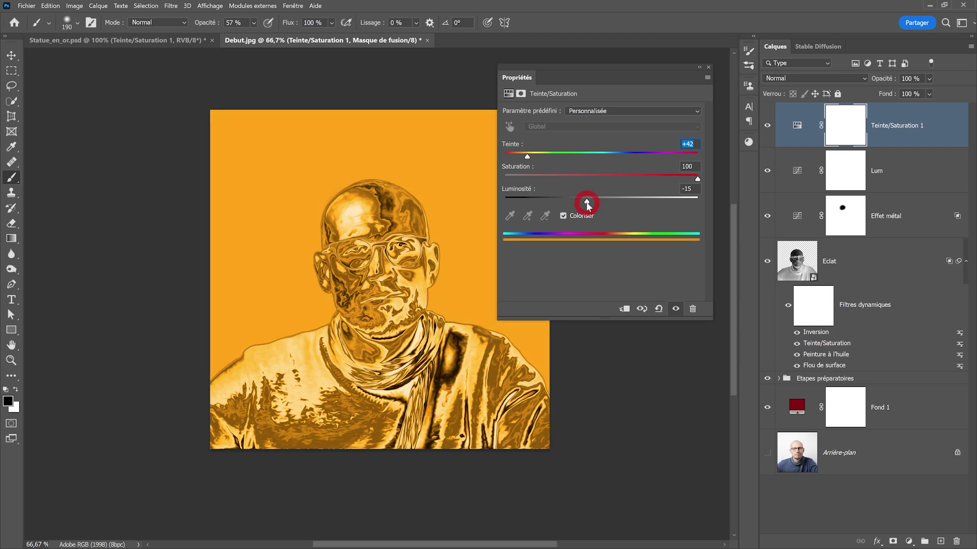
left_click(708, 69)
double_click(891, 125)
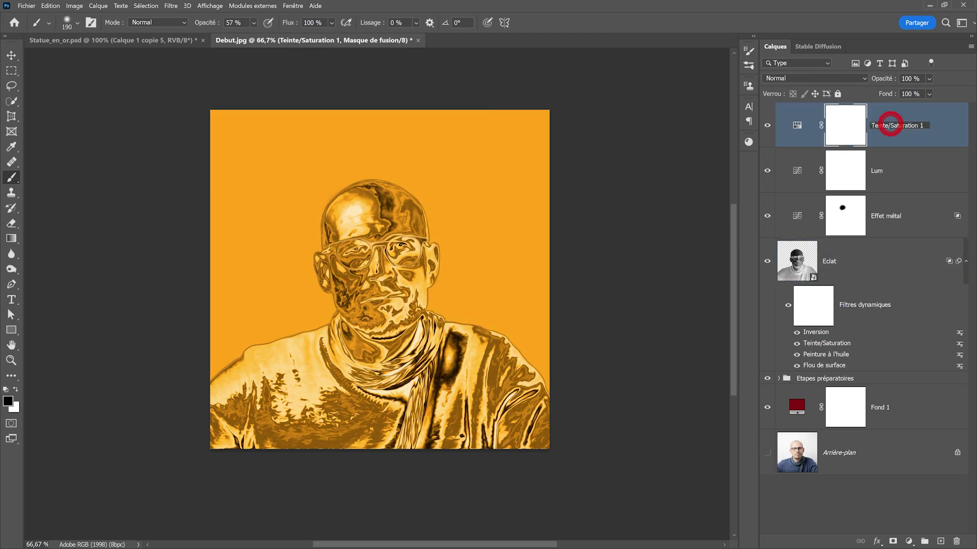
type("Couleur or")
Step: Duplicate the Eclat layer above Couleur or and turn off the copy's Inversion smart filter
left_click(893, 261)
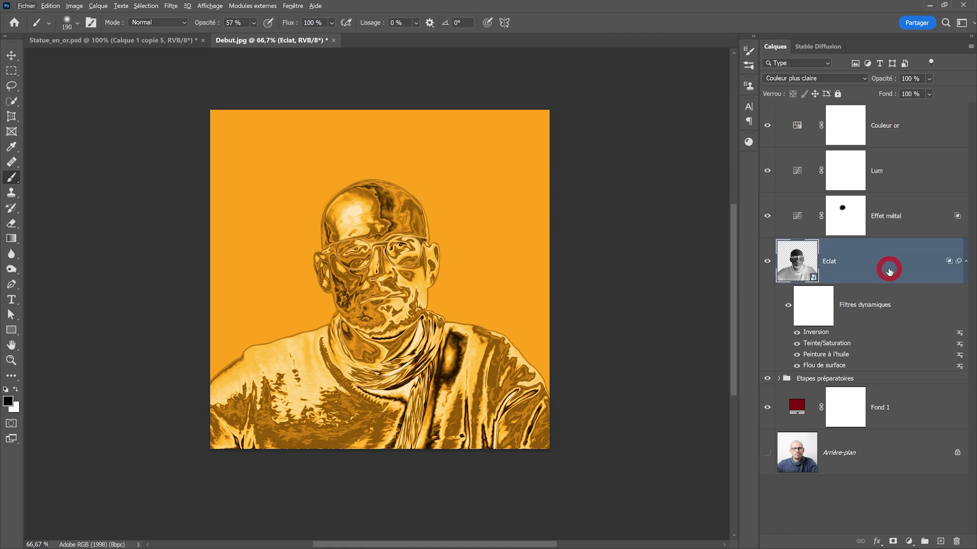
left_click_drag(889, 272, 904, 104)
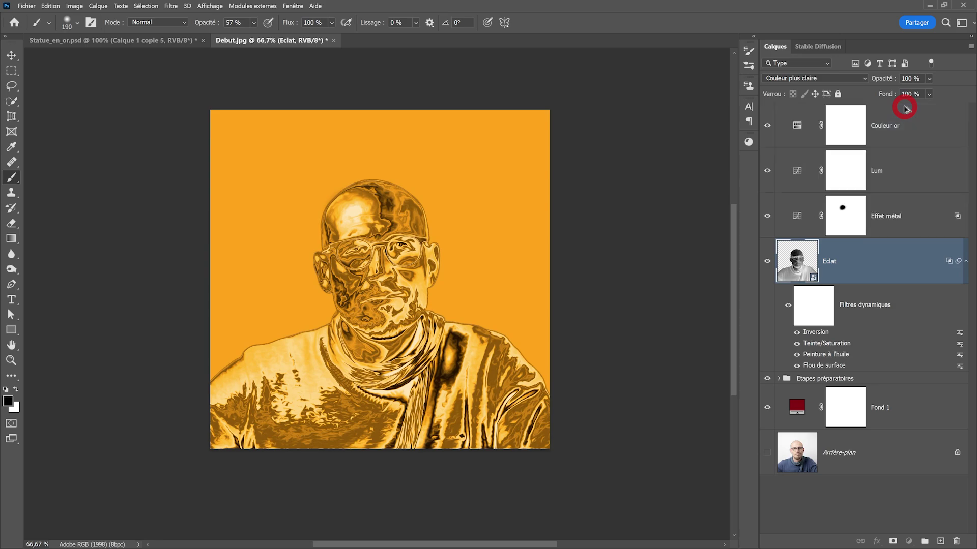
left_click(797, 197)
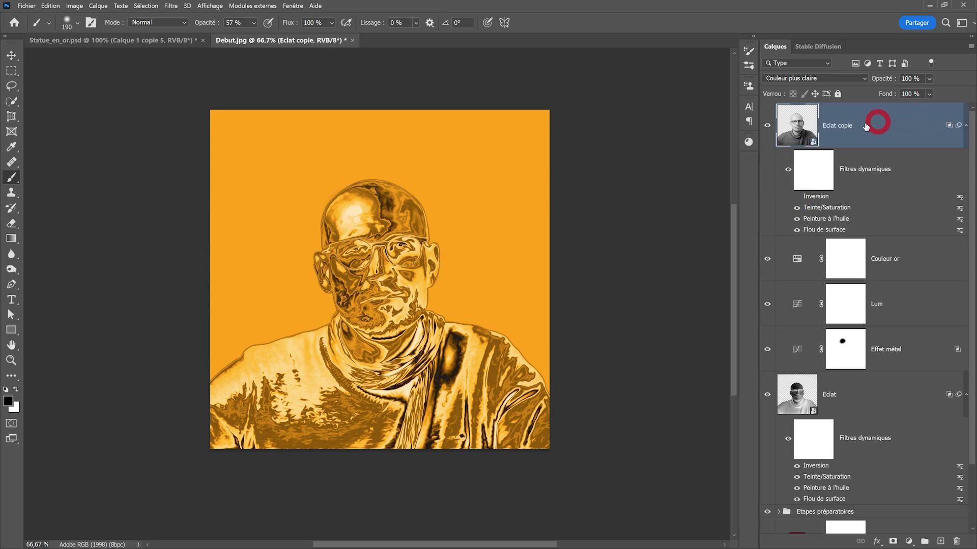
Step: Reset the white blend-if sliders of Eclat copie to 255 for both the active and the underlying layer
double_click(873, 129)
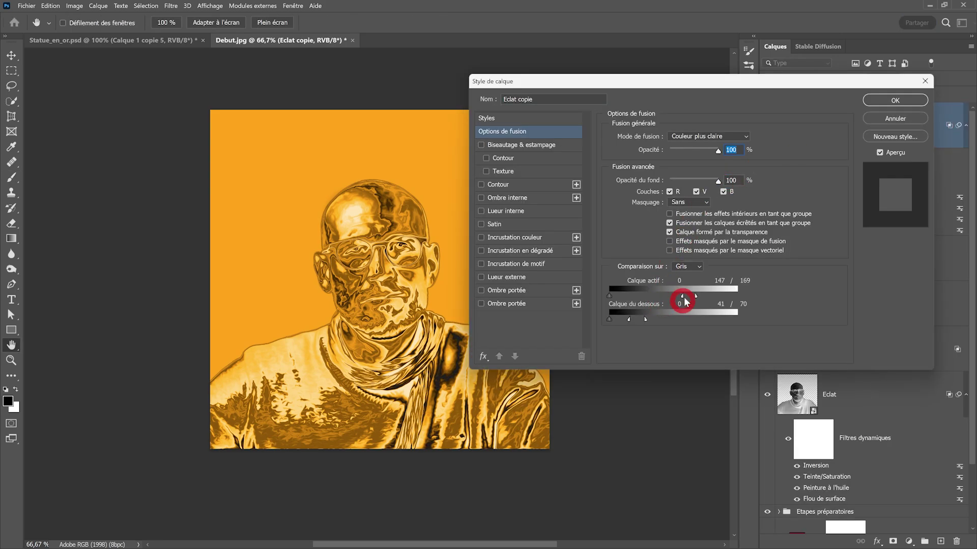
left_click_drag(682, 296, 763, 306)
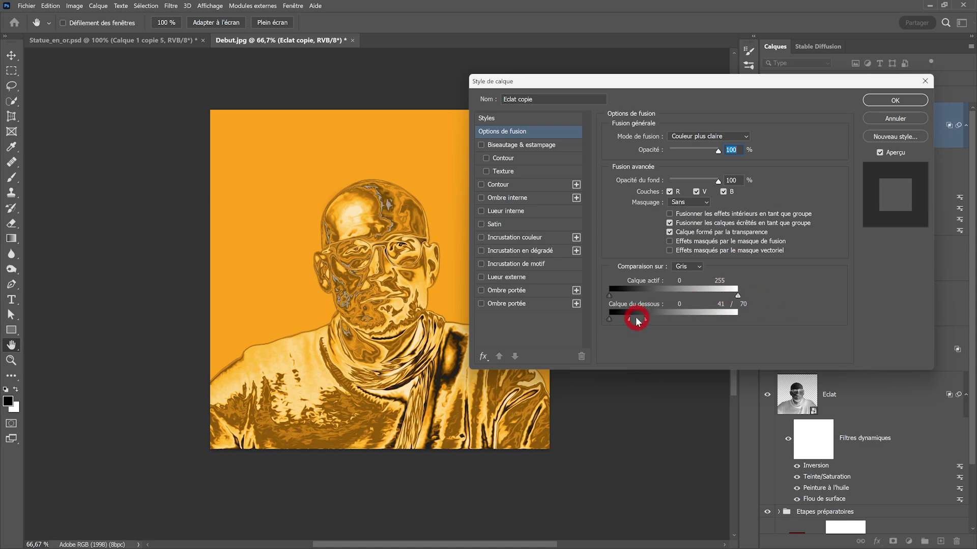
left_click_drag(634, 318, 782, 328)
key("Return")
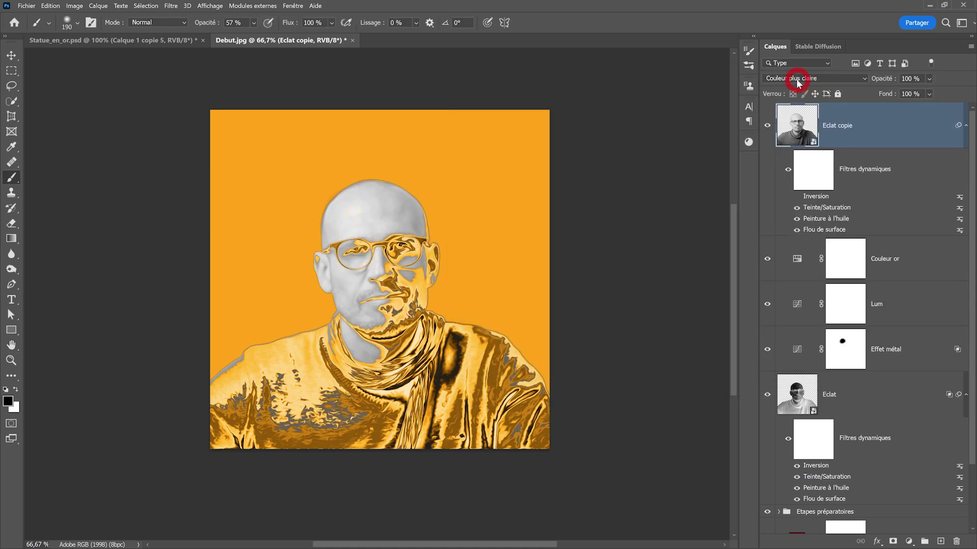
Step: Set the Eclat copy to Incrustation blend mode at 68% opacity and name it Saturation
left_click_drag(798, 83, 781, 218)
left_click(767, 125)
left_click(767, 125)
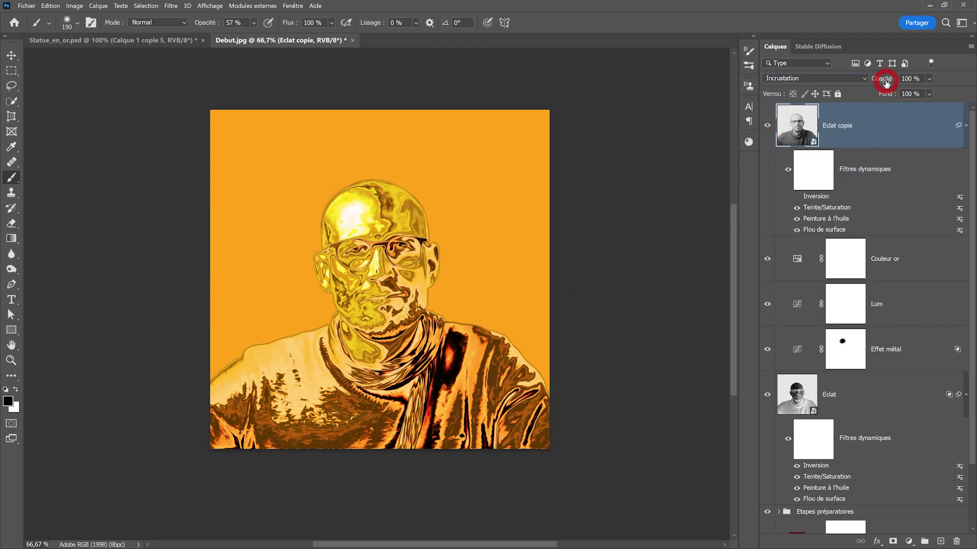
left_click_drag(886, 83, 867, 80)
left_click(843, 130)
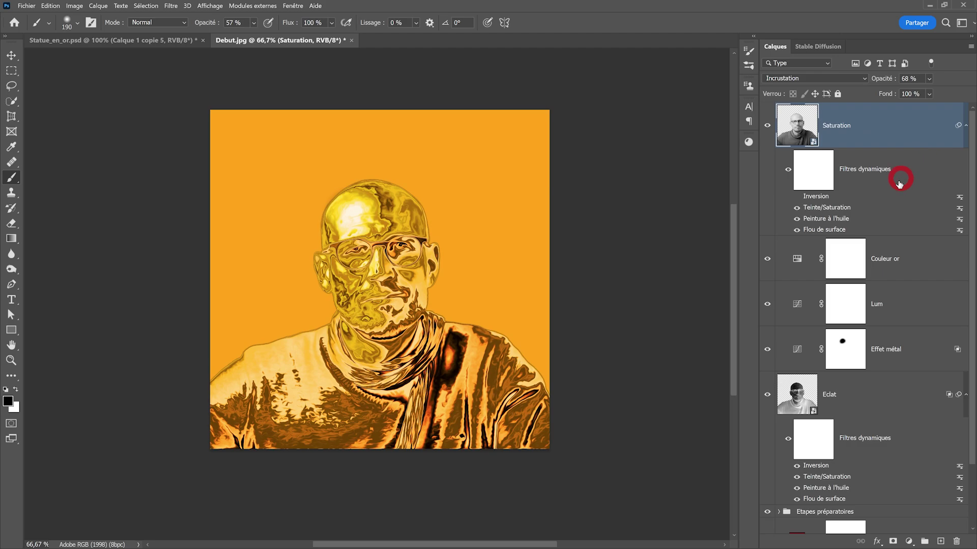
Step: Group the layers from Saturation down to Eclat and name the group Effet métal et couleur
scroll(873, 257, "down", 3)
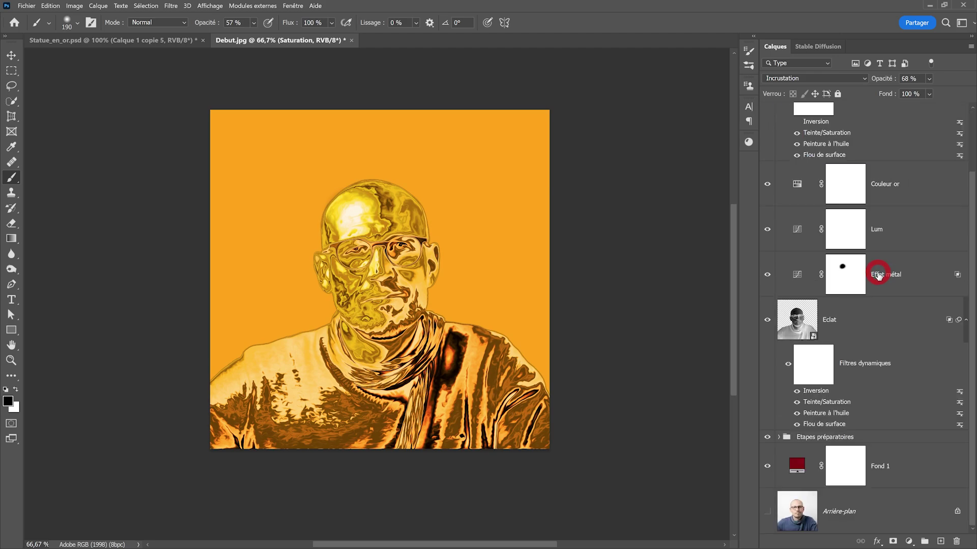
left_click(904, 359, "shift")
key("ctrl+g")
double_click(813, 109)
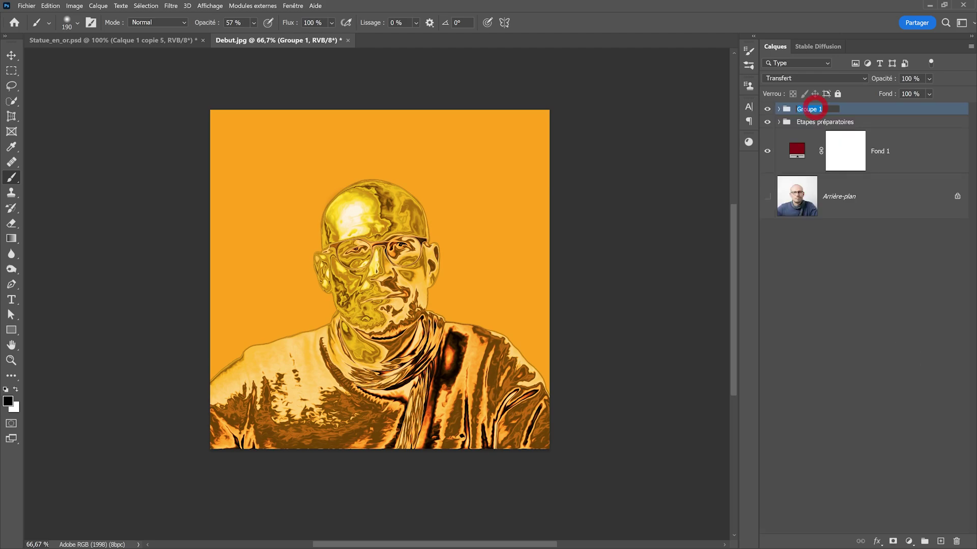
type("Effet métal et couleur")
key("Return")
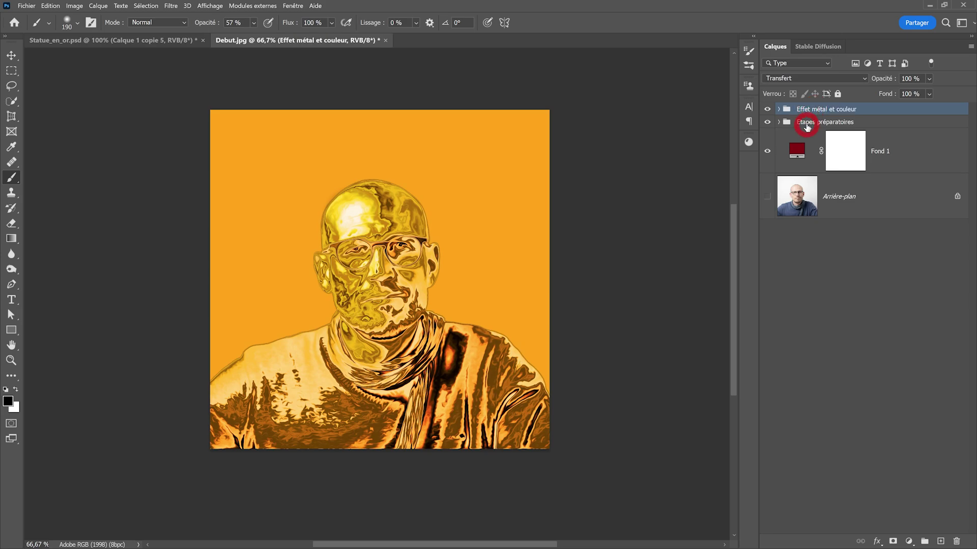
Step: Place the Effet métal et couleur group above Etape4 inside Etapes préparatoires and set the parent group's blend mode to Normal
left_click(779, 122)
left_click_drag(864, 108, 863, 128)
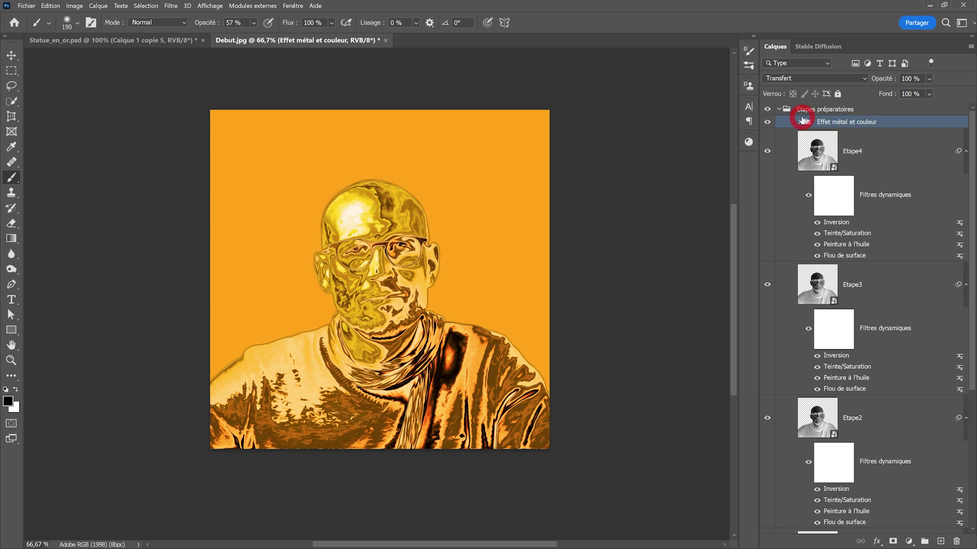
left_click(827, 110)
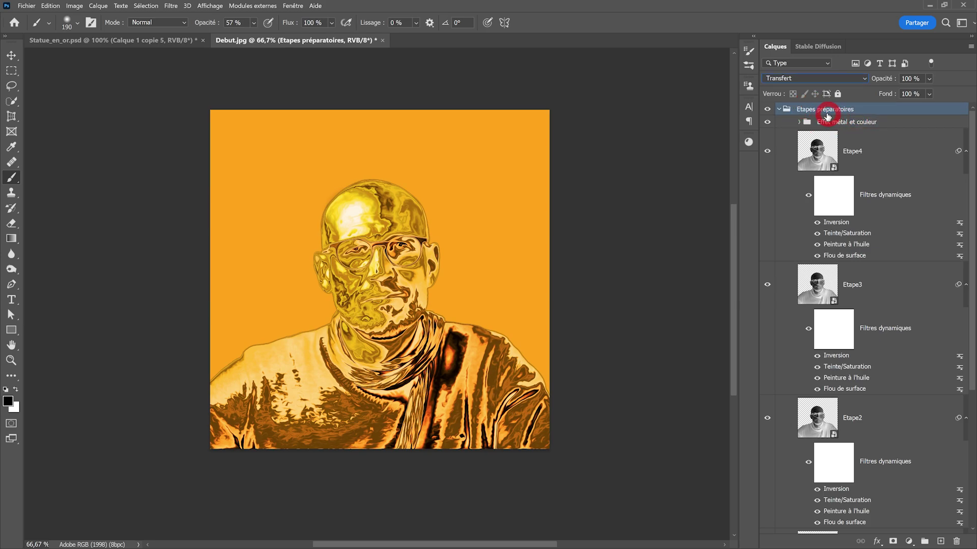
left_click(789, 78)
left_click(788, 101)
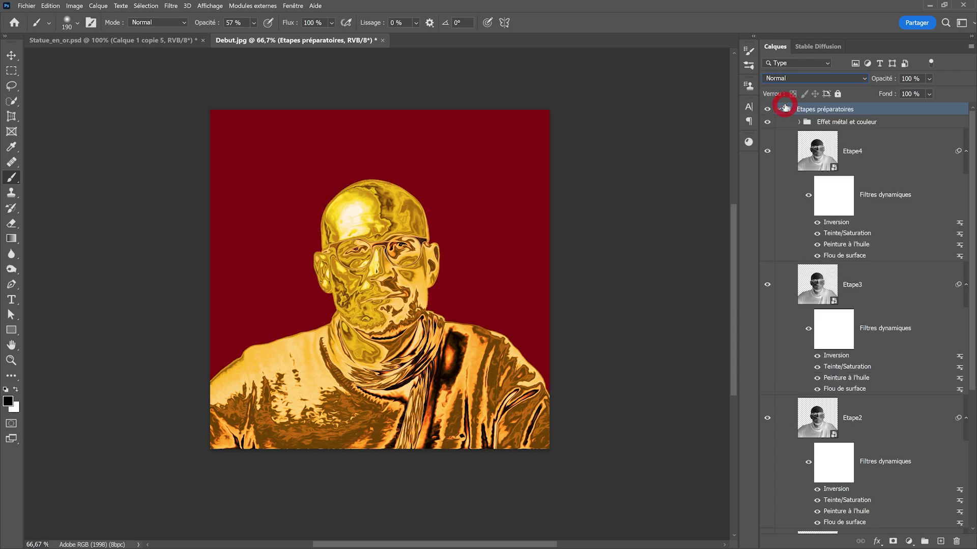
left_click(778, 109)
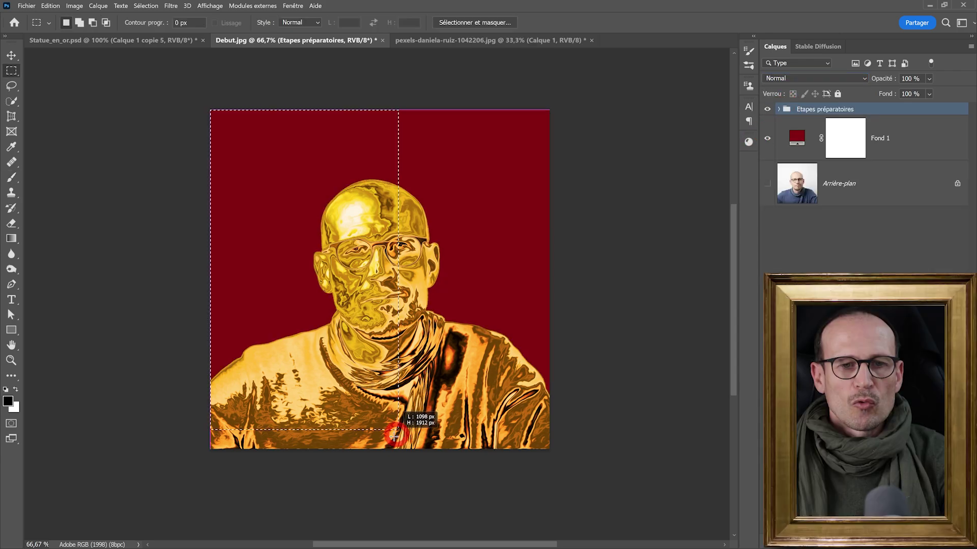
Step: Mask the Etapes préparatoires group to the left half of the canvas, with Fond 1 hidden and the original photo shown beneath
left_click_drag(399, 414, 391, 448)
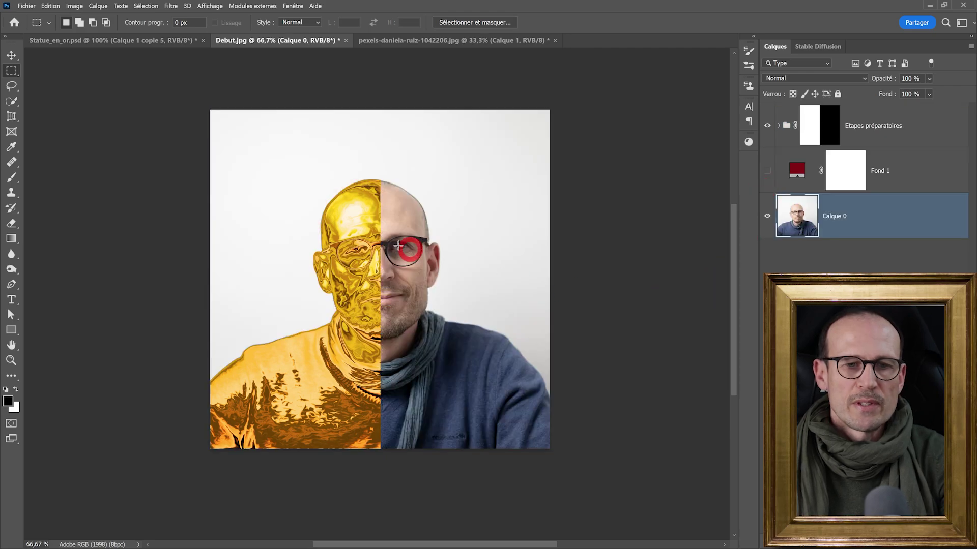
left_click(375, 255, "ctrl")
left_click(381, 273, "alt")
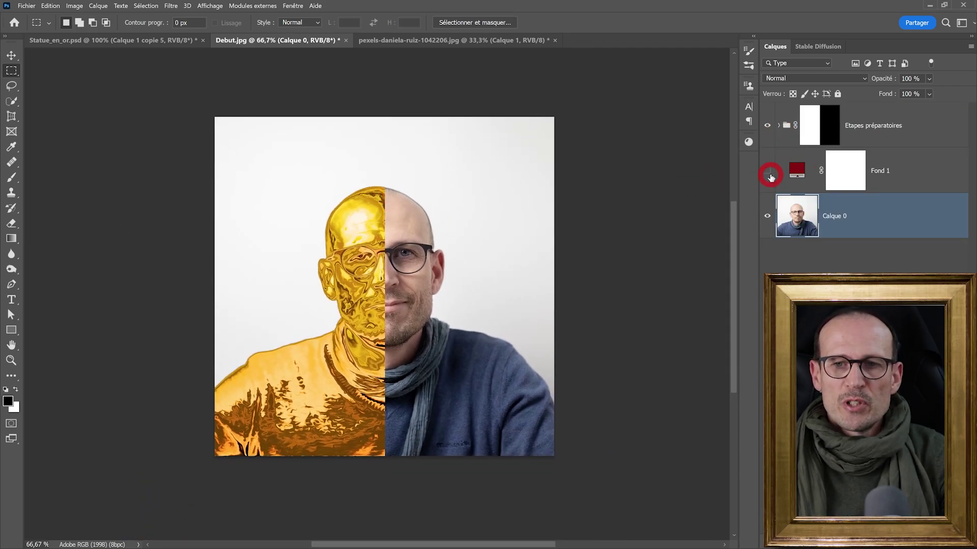
Step: Disable the Etapes préparatoires group's mask and hide the portrait layer inside the Etape4 smart object
left_click(810, 125, "shift")
left_click(778, 125)
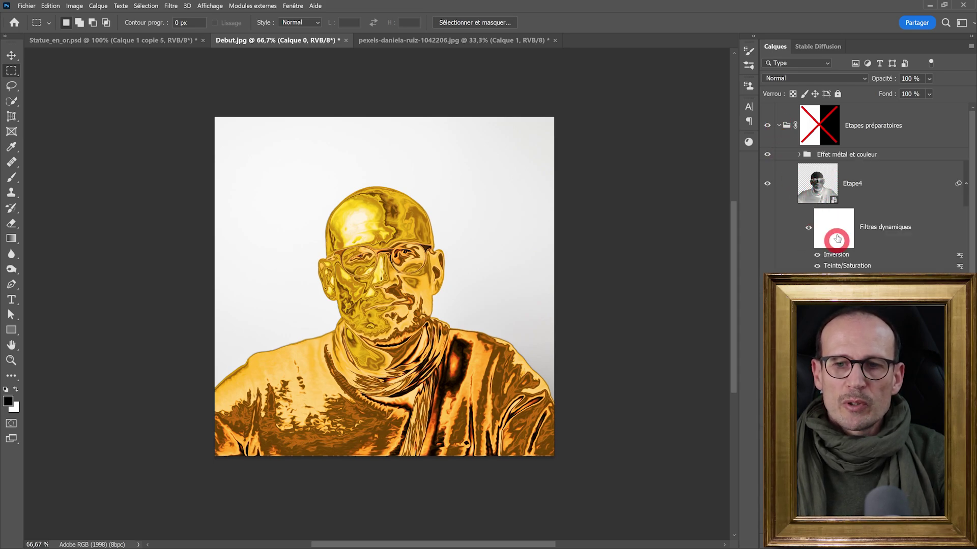
double_click(818, 189)
key("Return")
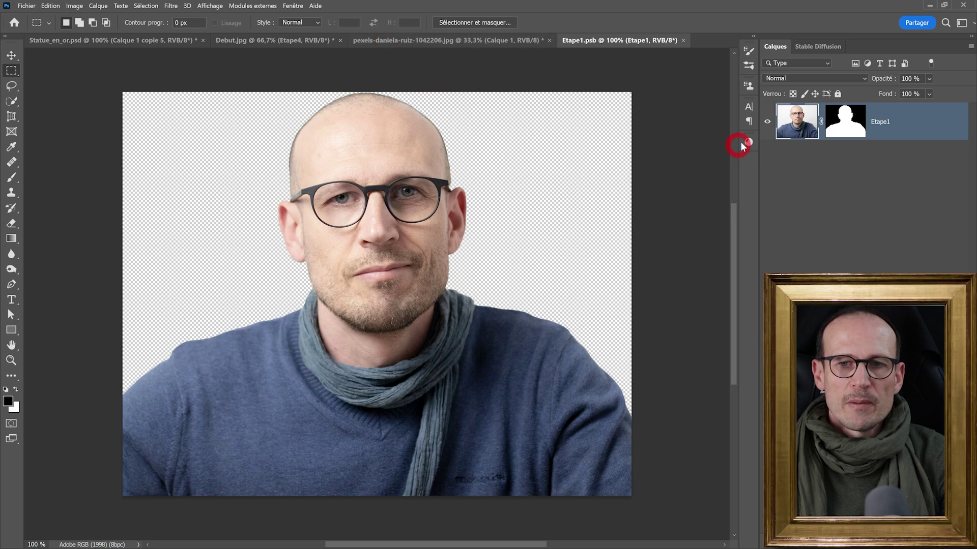
left_click(768, 123)
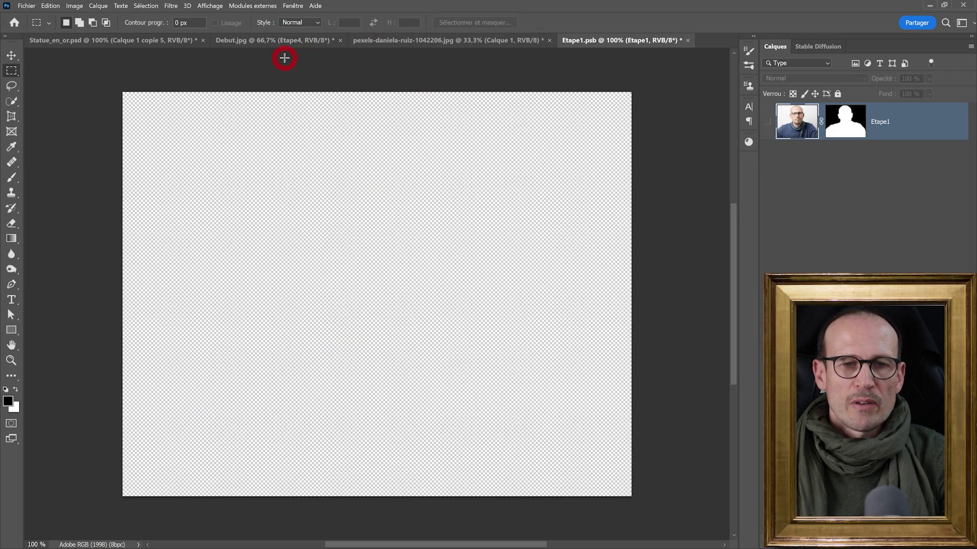
Step: Move the cut-out Buddha layer from its document into Etape1.psb, then close the smart object contents and save the changes
left_click(395, 41)
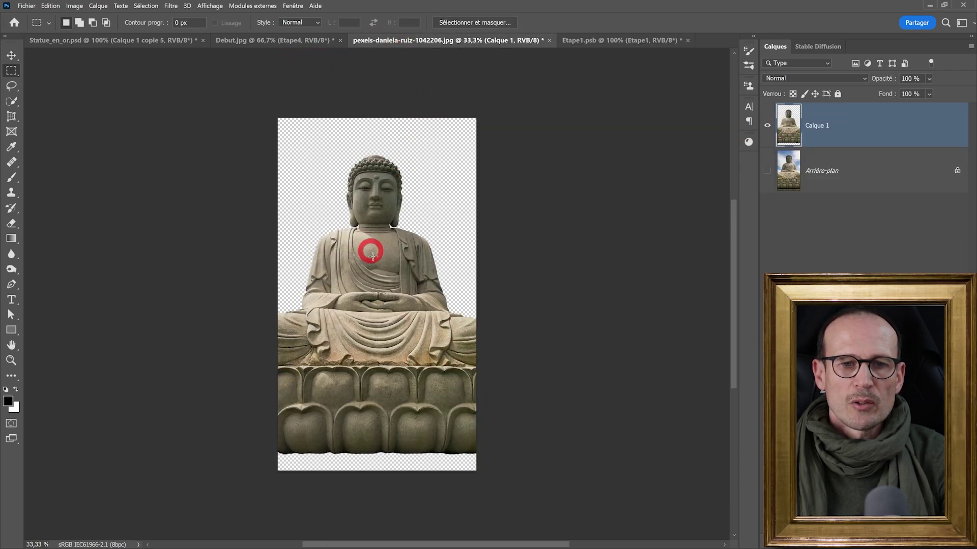
left_click(11, 56)
left_click_drag(388, 214, 417, 198)
left_click(693, 41)
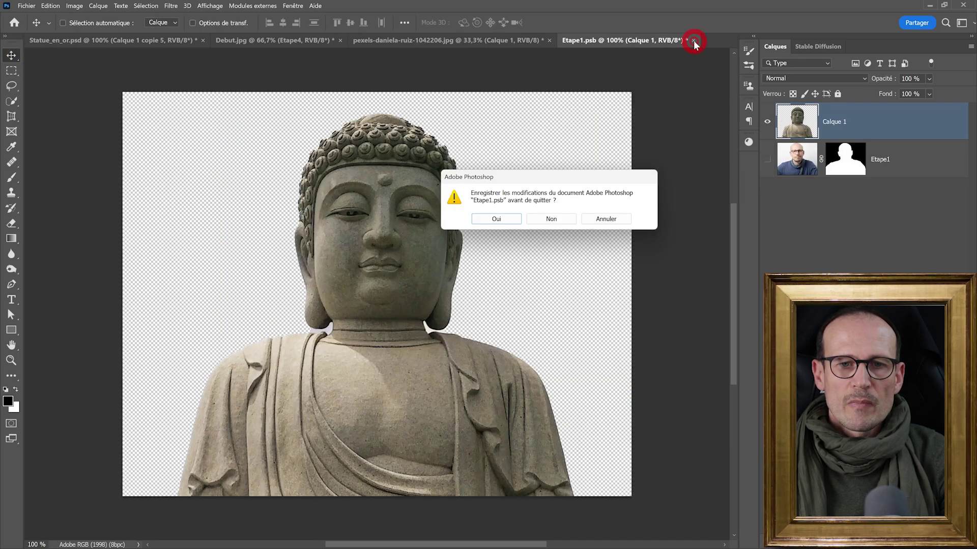
left_click(497, 218)
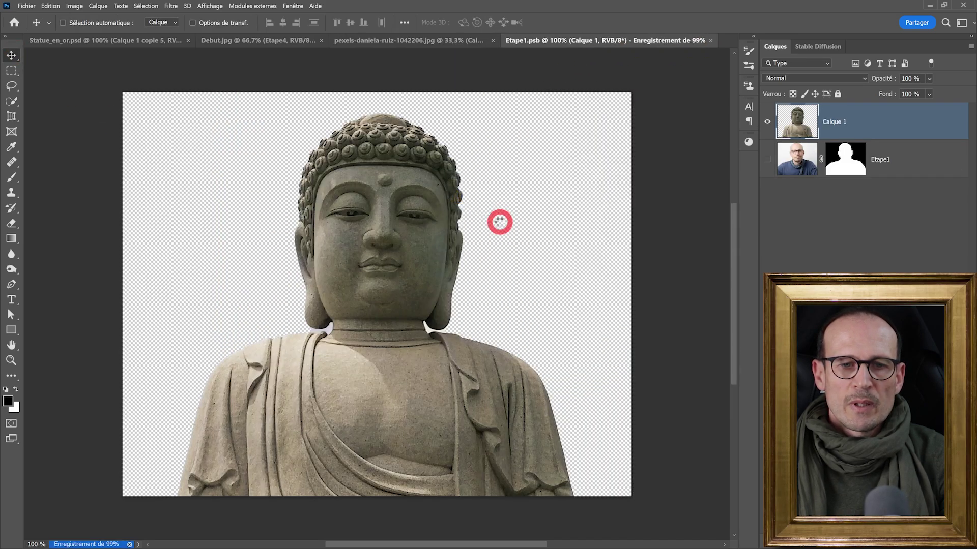